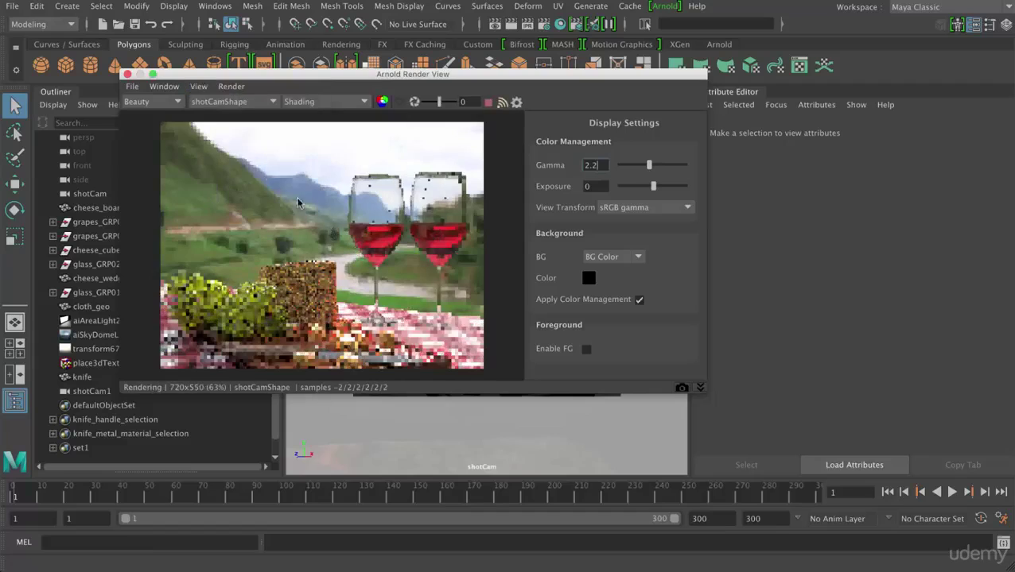
- Show the render at real size and enlarge the Arnold render window to fit the image
{"action": "left_click", "coordinate": [164, 86]}
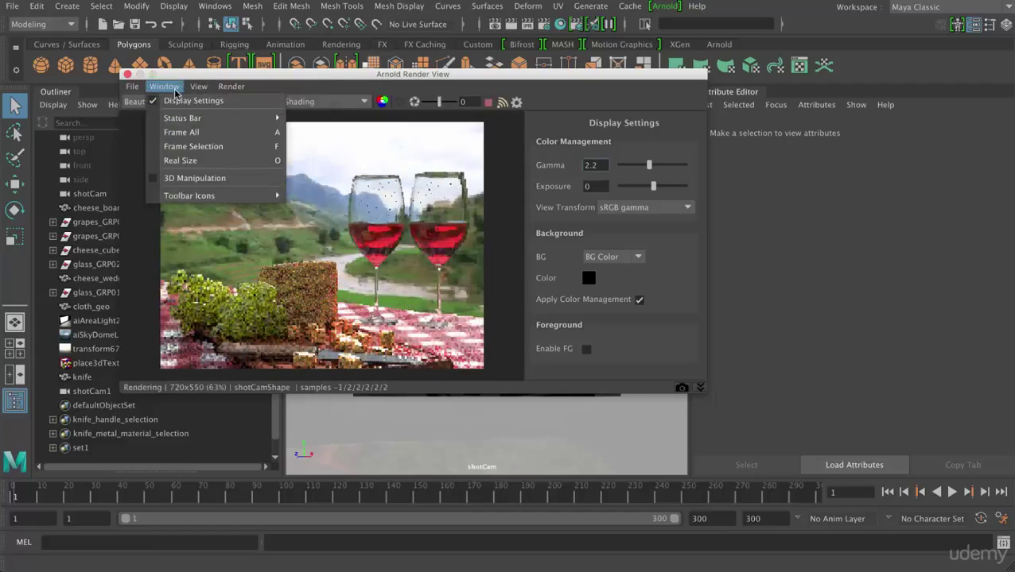
{"action": "left_click", "coordinate": [179, 160]}
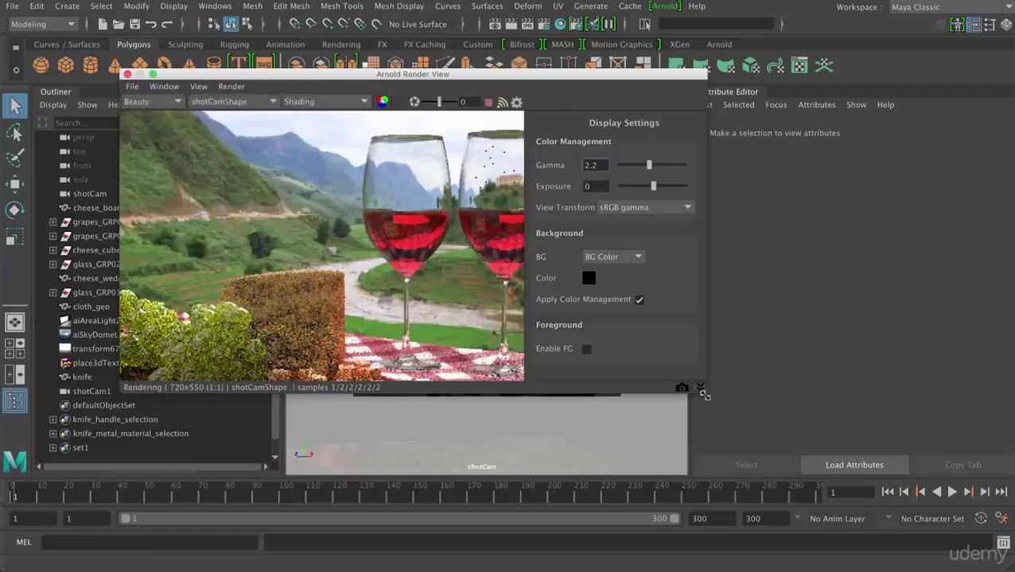
{"action": "left_click_drag", "start_coordinate": [703, 398], "coordinate": [810, 513]}
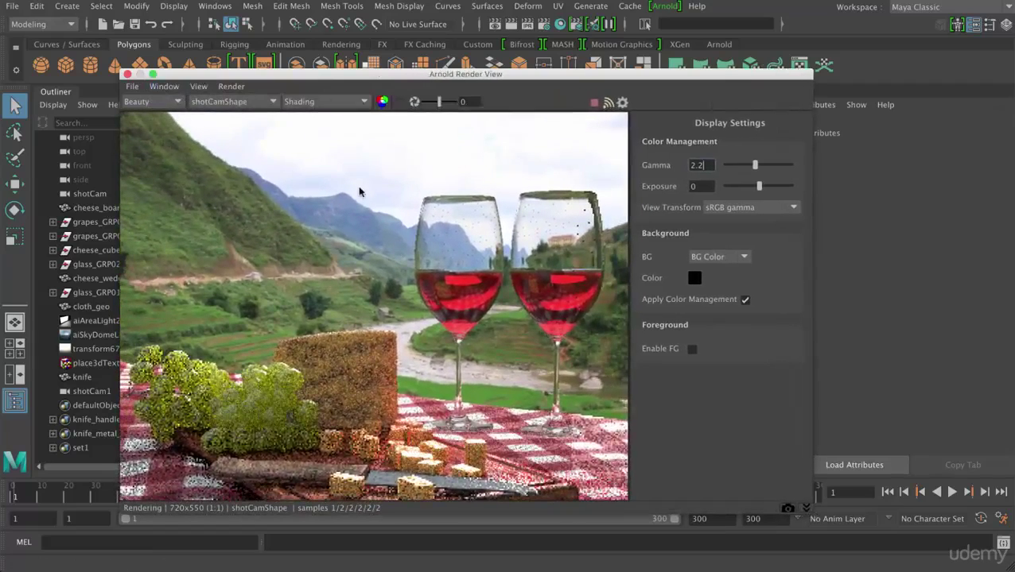
{"action": "left_click", "coordinate": [198, 87]}
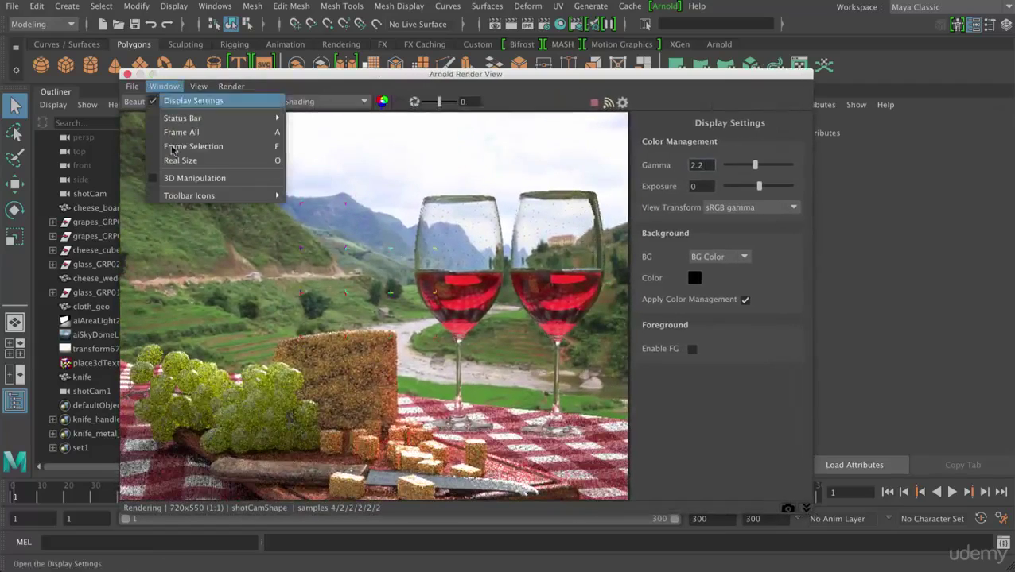
{"action": "left_click", "coordinate": [189, 177]}
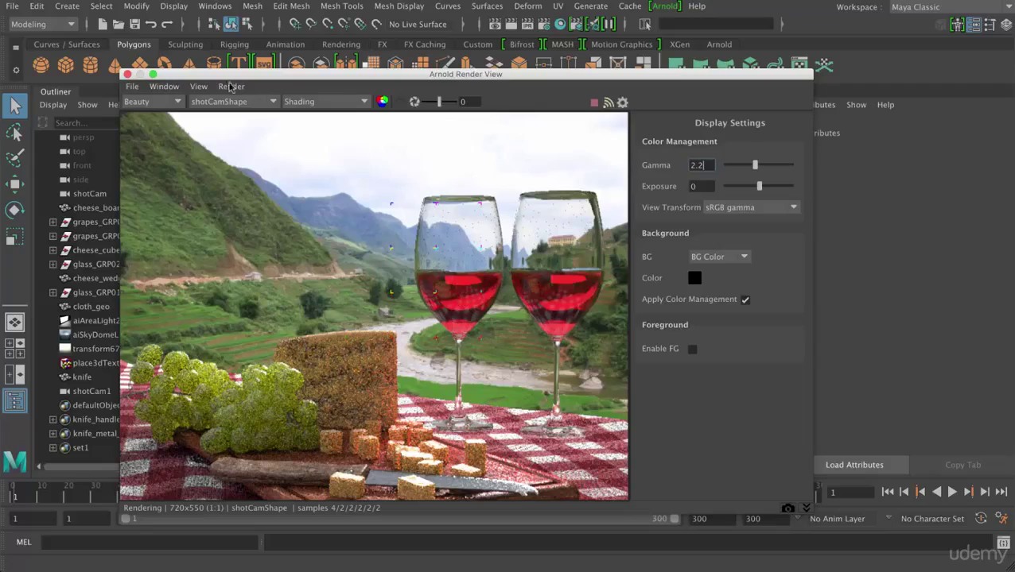
{"action": "left_click", "coordinate": [164, 86]}
{"action": "left_click", "coordinate": [178, 162]}
{"action": "left_click", "coordinate": [230, 86]}
{"action": "left_click_drag", "start_coordinate": [199, 78], "coordinate": [142, 10]}
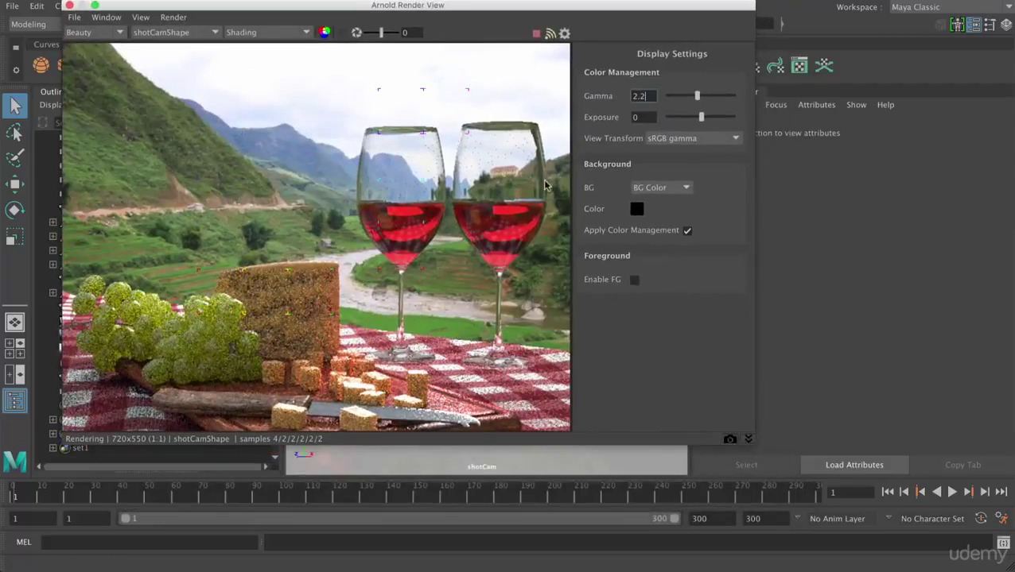
{"action": "left_click_drag", "start_coordinate": [402, 6], "coordinate": [464, 36]}
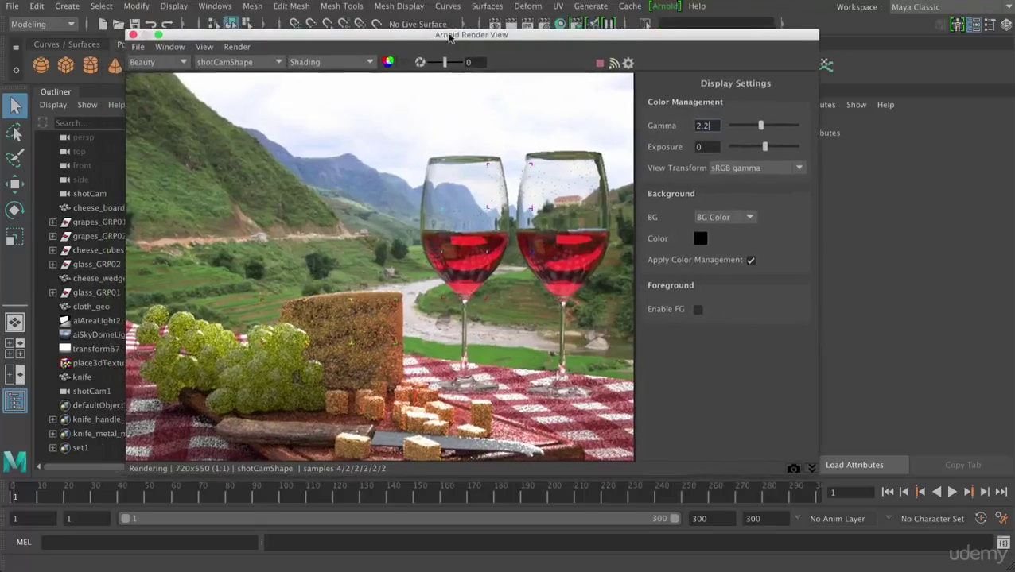
- Move the render window down to uncover the viewport and load the attributes of the viewport camera shotCam
{"action": "left_click_drag", "start_coordinate": [594, 35], "coordinate": [544, 463]}
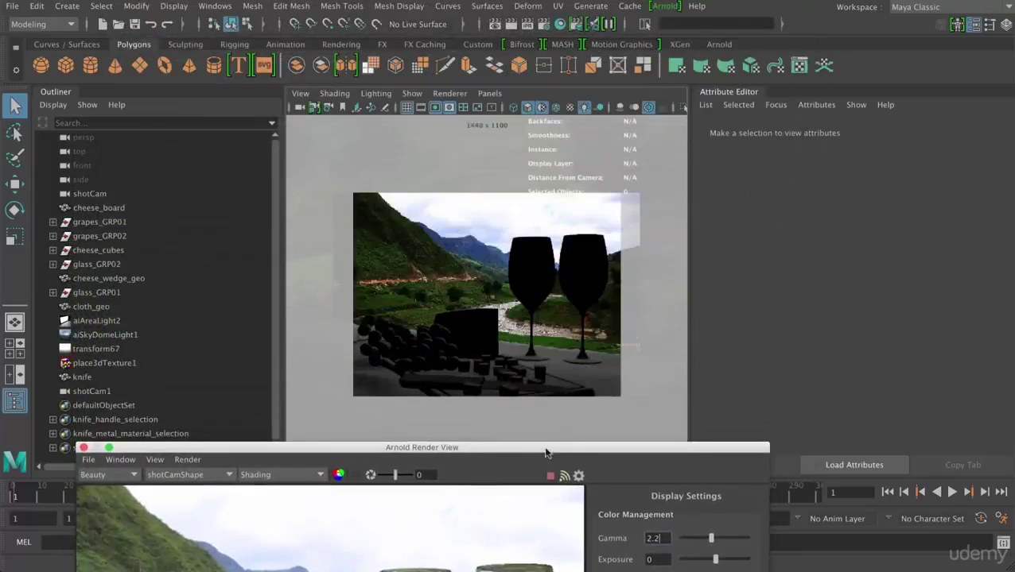
{"action": "left_click", "coordinate": [327, 109]}
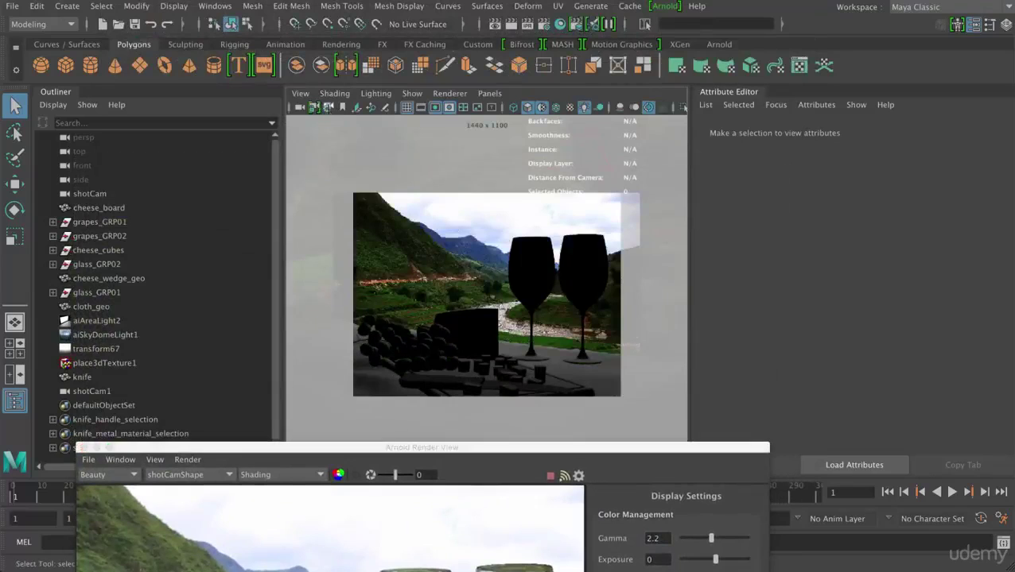
{"action": "left_click", "coordinate": [300, 93]}
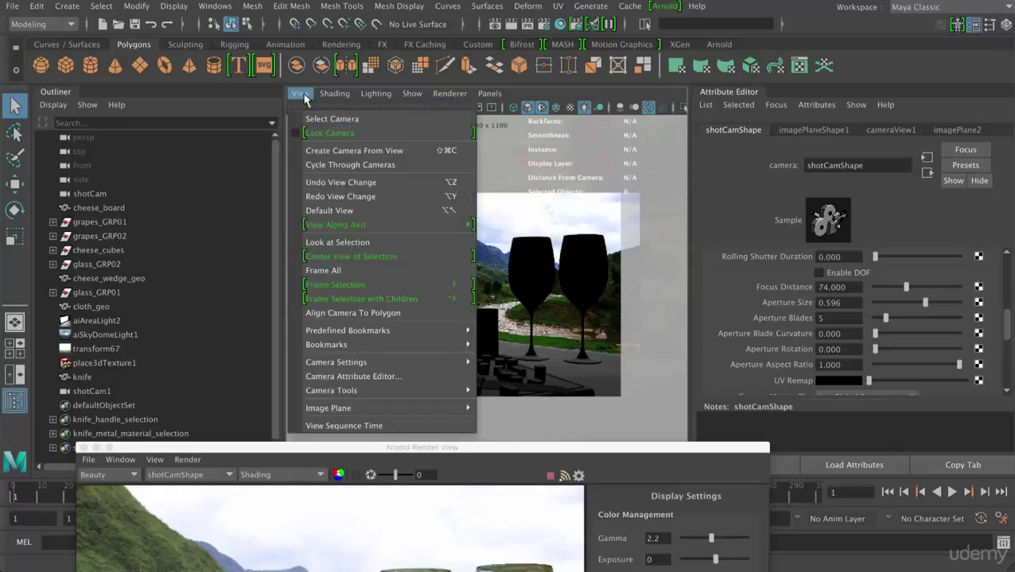
{"action": "mouse_move", "coordinate": [372, 365]}
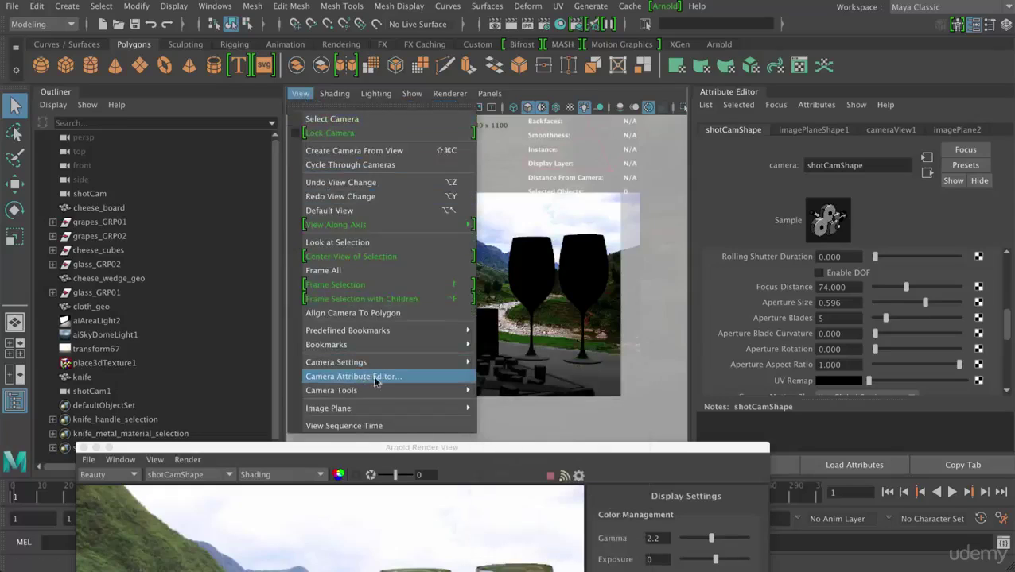
{"action": "left_click", "coordinate": [562, 93]}
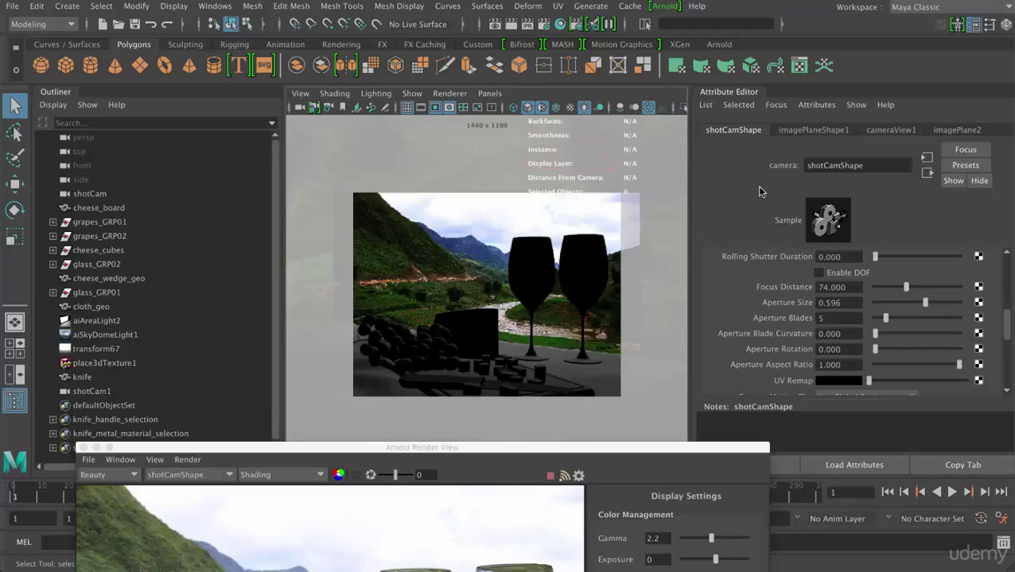
- Expand the Arnold attributes of the camera shape and reveal its depth-of-field settings
{"action": "left_click_drag", "start_coordinate": [1005, 327], "coordinate": [1013, 264]}
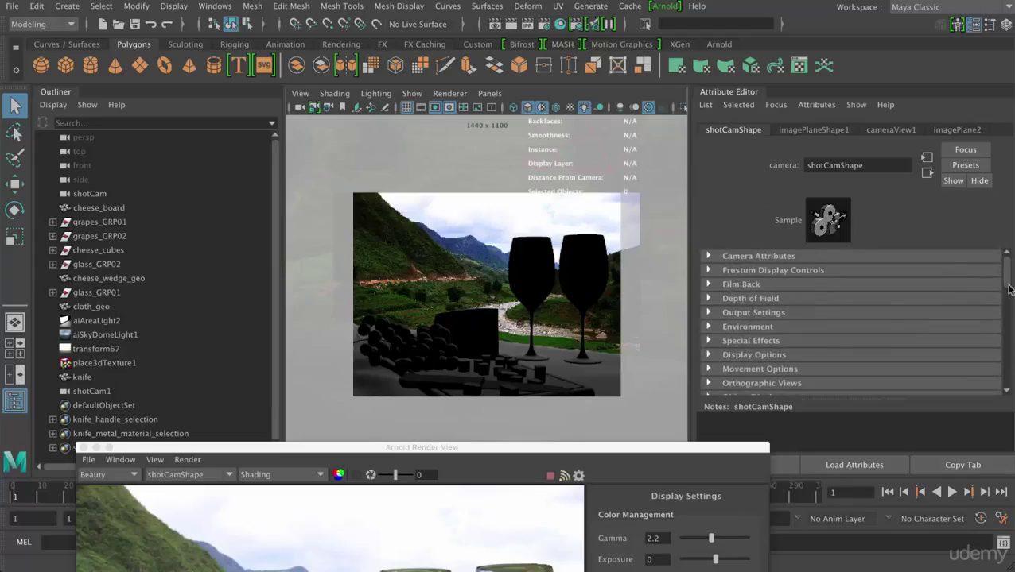
{"action": "left_click_drag", "start_coordinate": [1007, 285], "coordinate": [1006, 307]}
{"action": "left_click", "coordinate": [767, 322]}
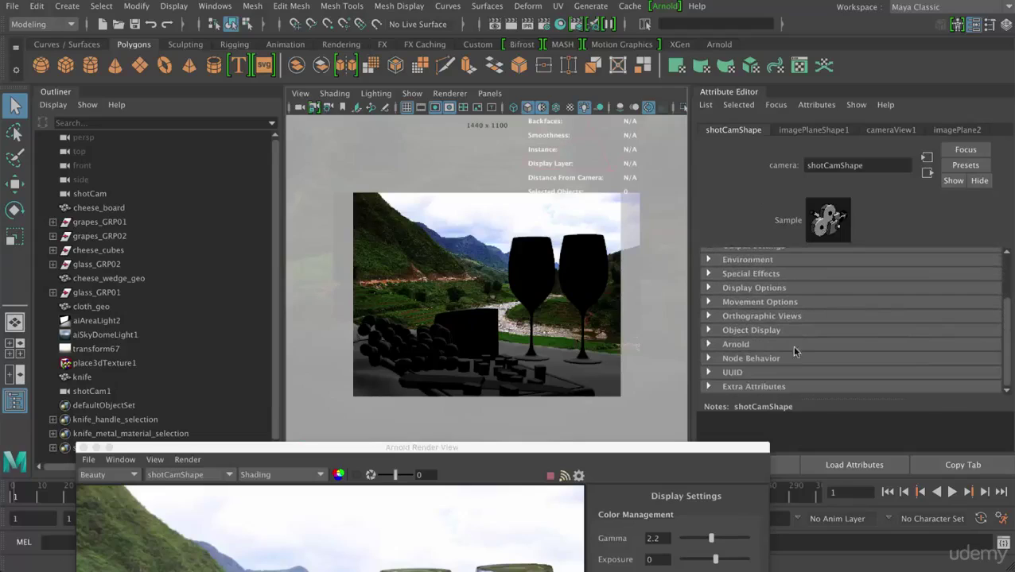
{"action": "left_click", "coordinate": [759, 345]}
{"action": "left_click_drag", "start_coordinate": [1007, 291], "coordinate": [1007, 322]}
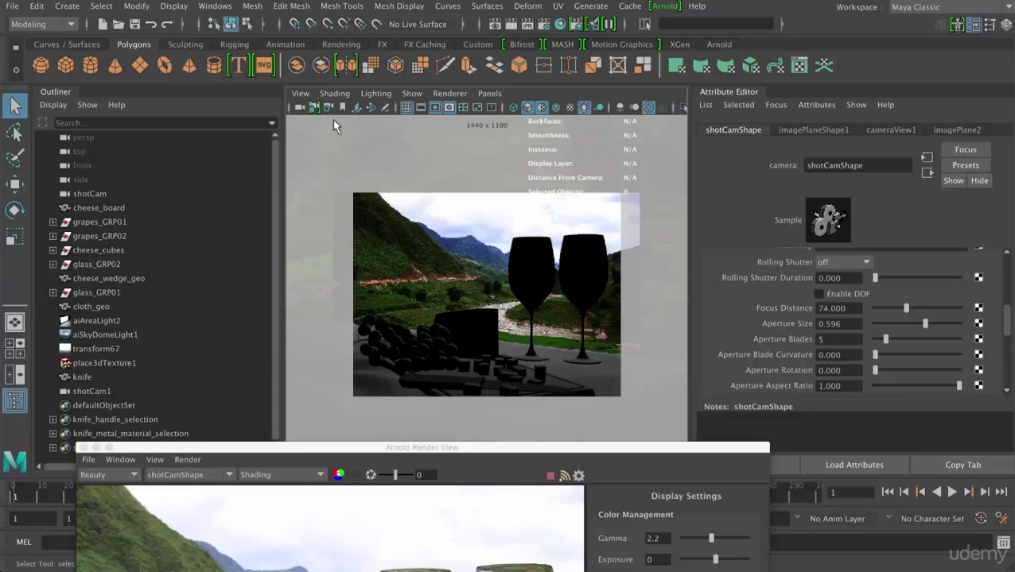
- Check the Object Details heads-up display option and select the wine glass furthest right to read its distance from the camera
{"action": "left_click", "coordinate": [170, 7]}
{"action": "mouse_move", "coordinate": [190, 58]}
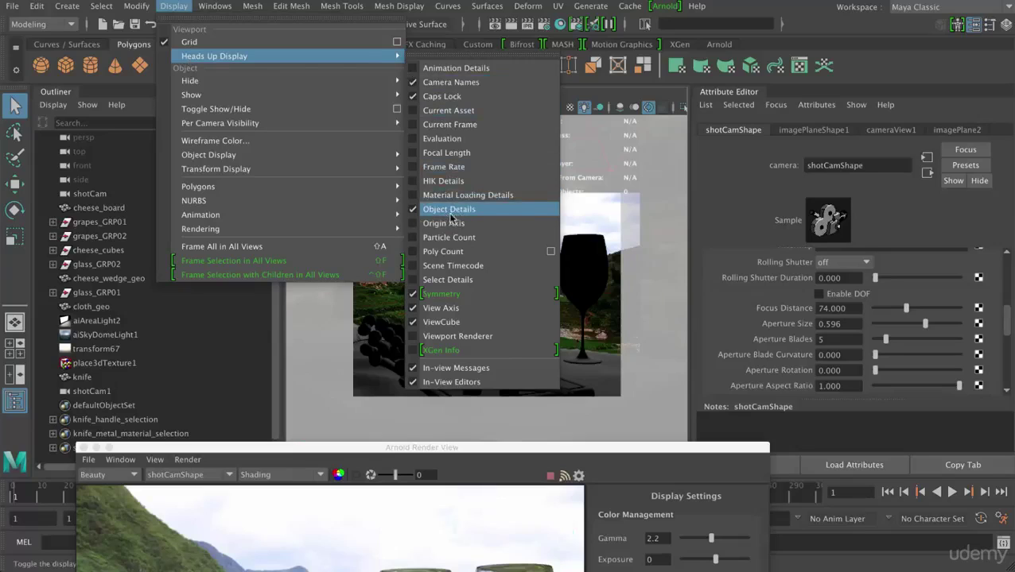
{"action": "left_click", "coordinate": [623, 97]}
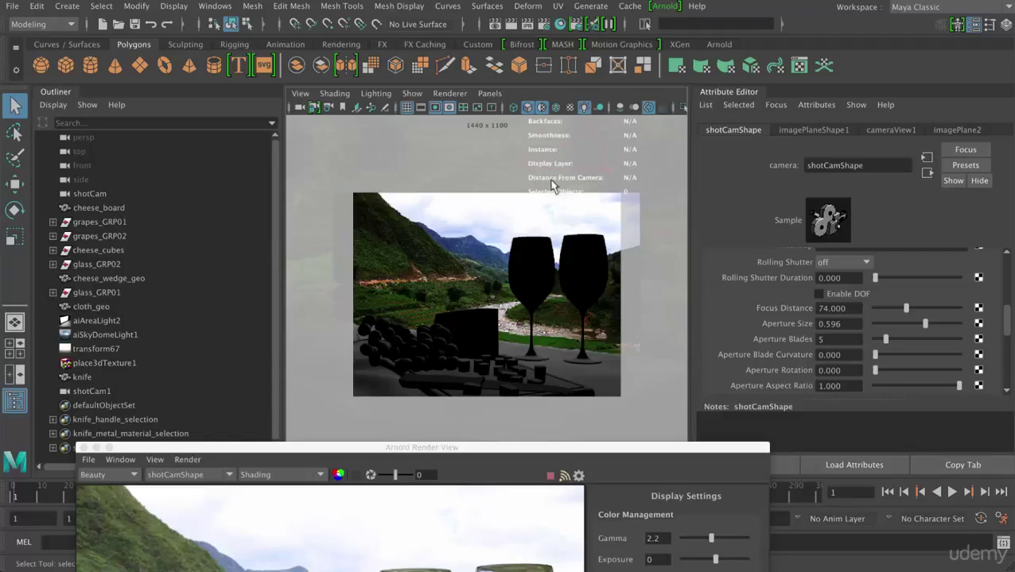
{"action": "left_click", "coordinate": [585, 256]}
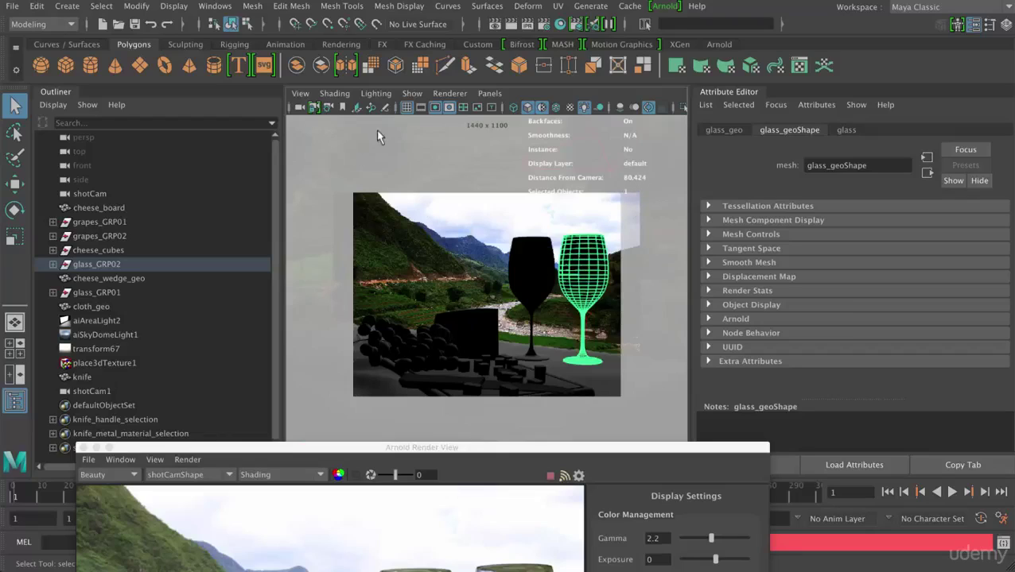
- Return to the shotCam attributes, enable DOF and set the Focus Distance to 80
{"action": "left_click", "coordinate": [326, 109]}
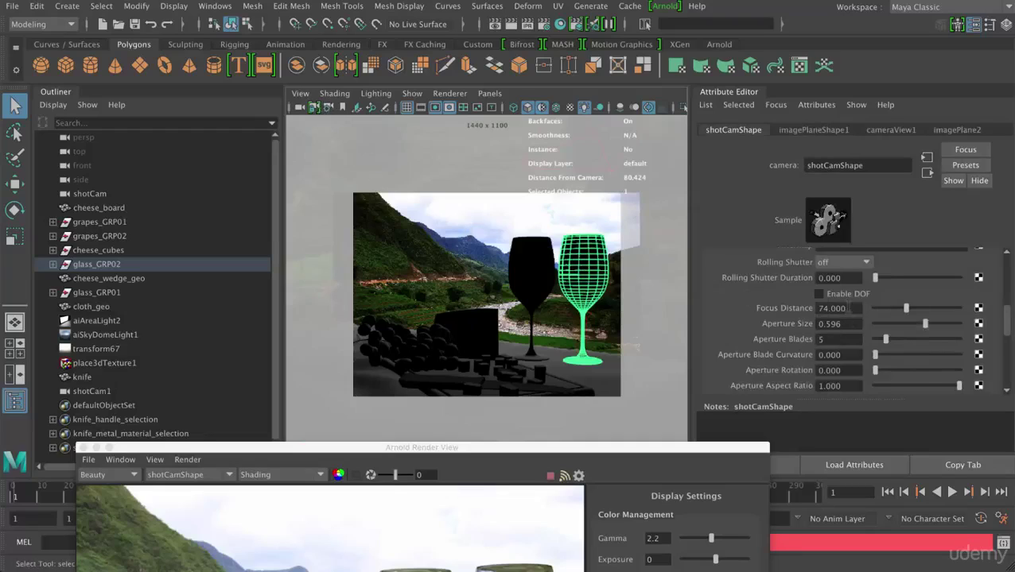
{"action": "left_click", "coordinate": [843, 294]}
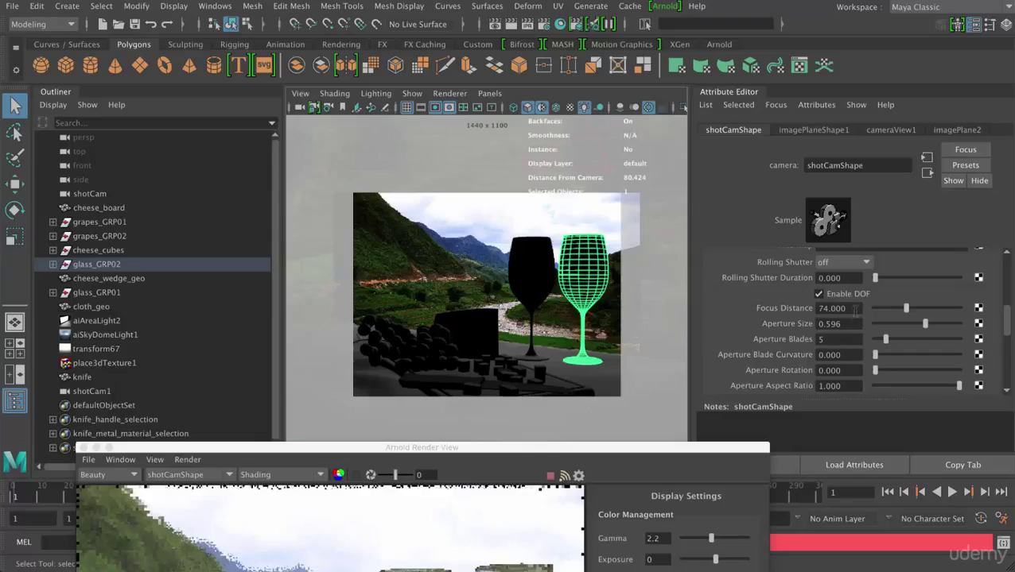
{"action": "left_click", "coordinate": [854, 309]}
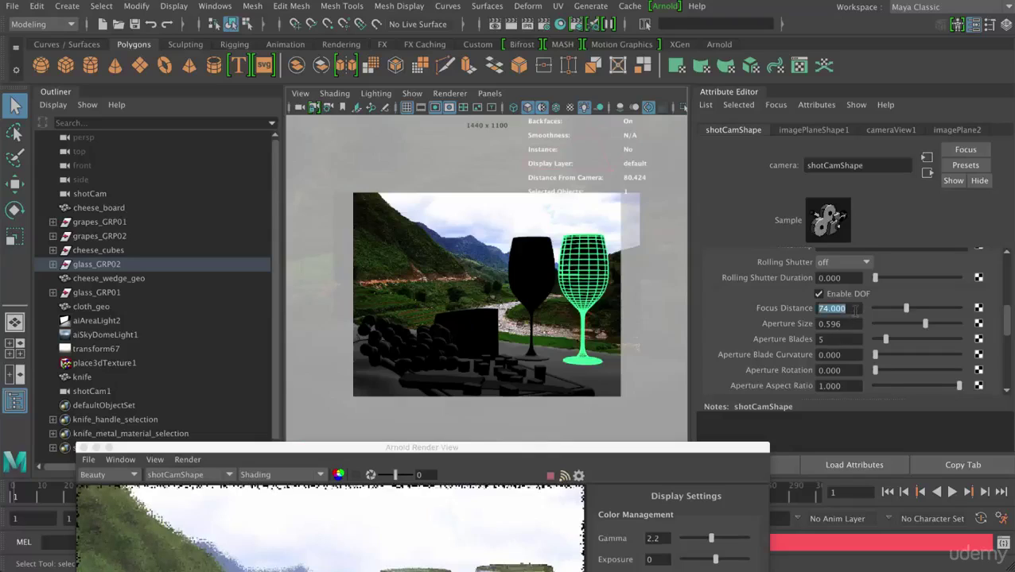
{"action": "type", "text": "80"}
{"action": "key", "text": "Return"}
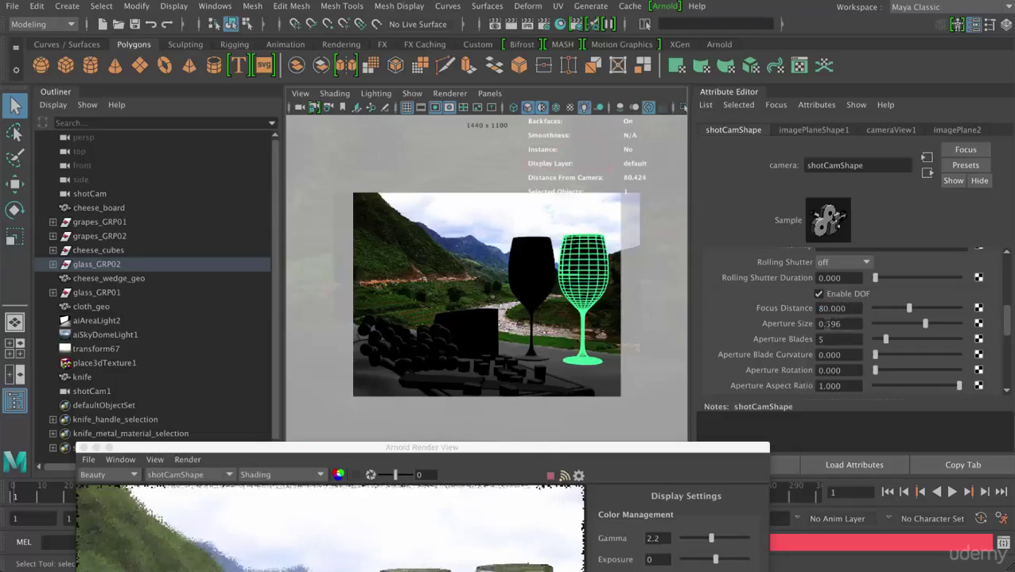
- Set the camera's Aperture Size to about 0.551 and bring the whole render window back into view
{"action": "left_click_drag", "start_coordinate": [925, 324], "coordinate": [857, 328]}
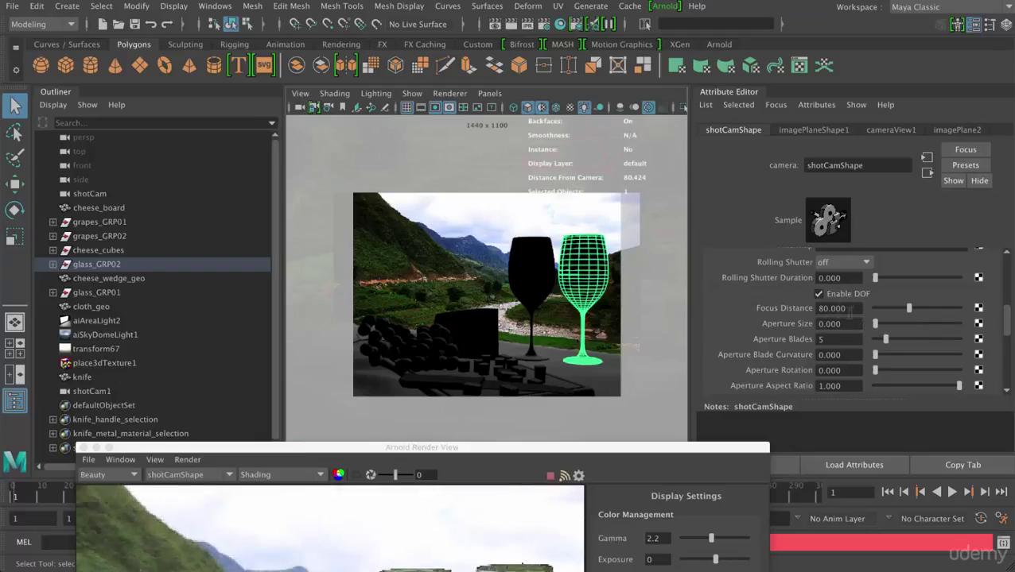
{"action": "left_click_drag", "start_coordinate": [876, 324], "coordinate": [919, 330]}
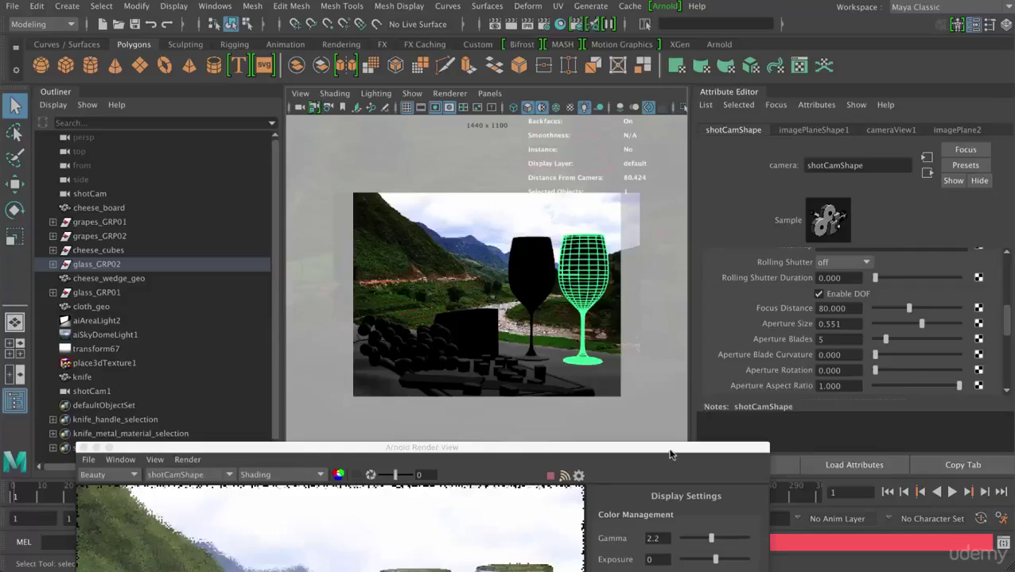
{"action": "left_click_drag", "start_coordinate": [669, 455], "coordinate": [617, 20]}
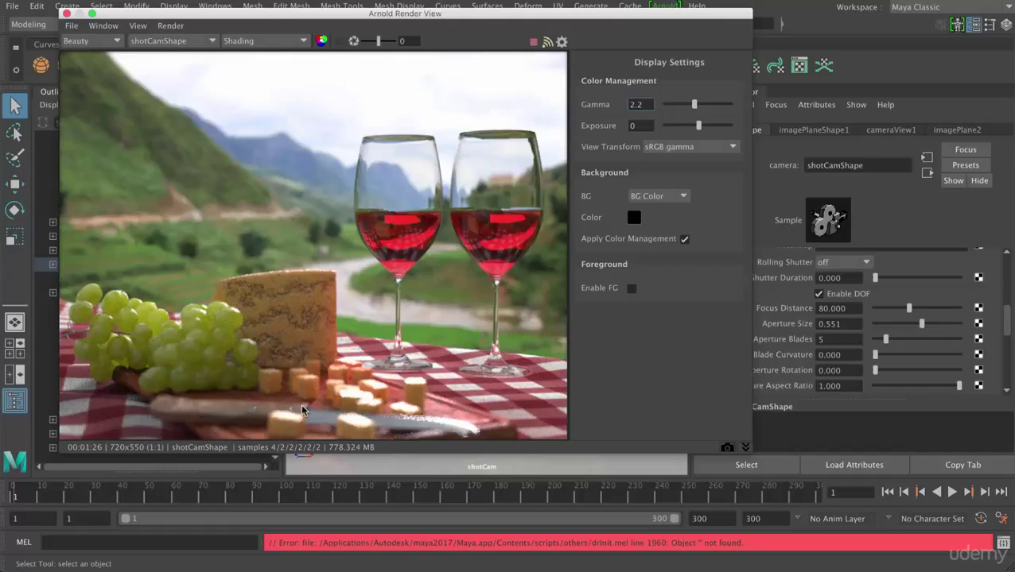
- Store a snapshot of the finished depth-of-field render and display it
{"action": "left_click", "coordinate": [229, 412]}
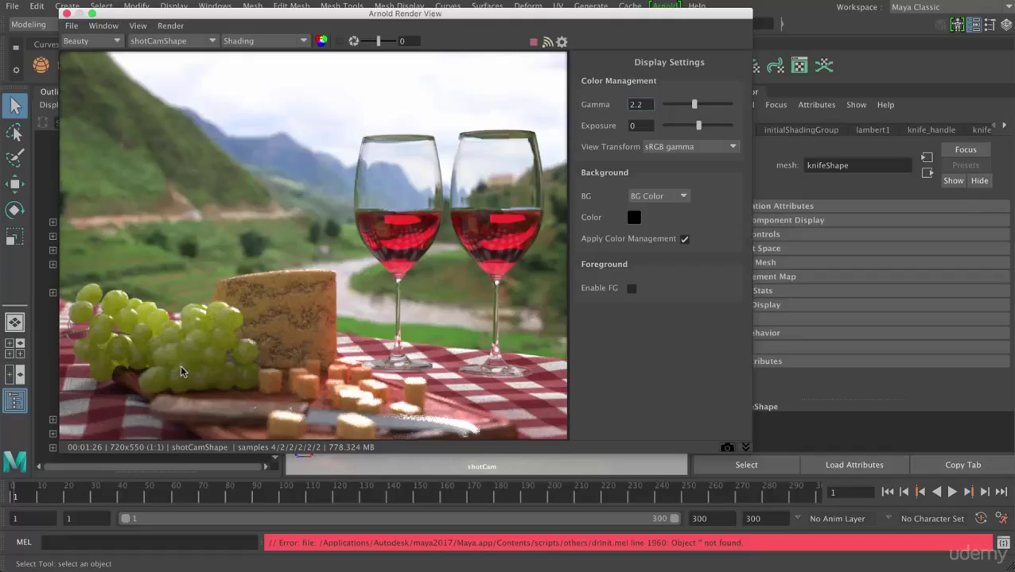
{"action": "left_click", "coordinate": [726, 449]}
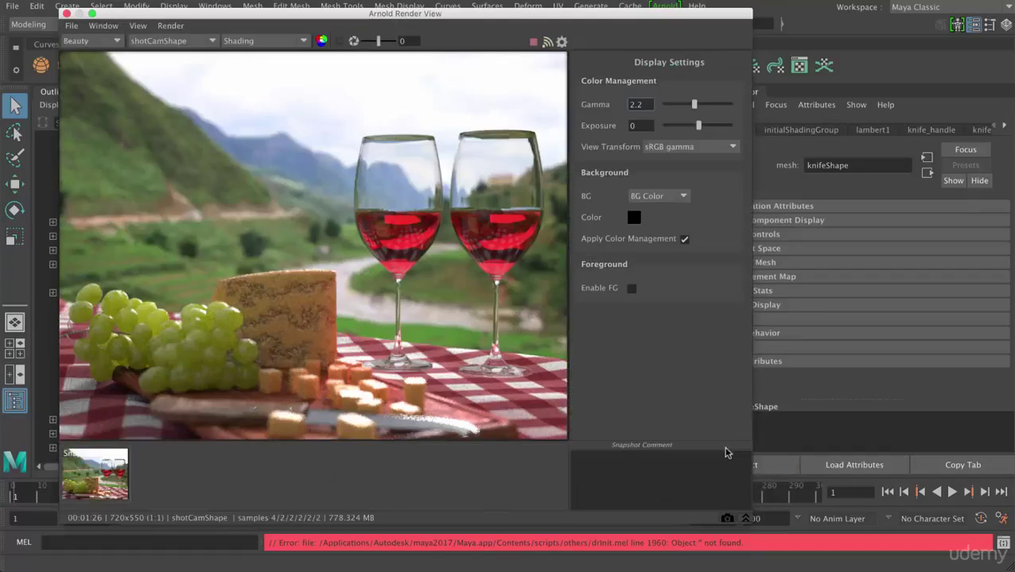
{"action": "left_click", "coordinate": [94, 469]}
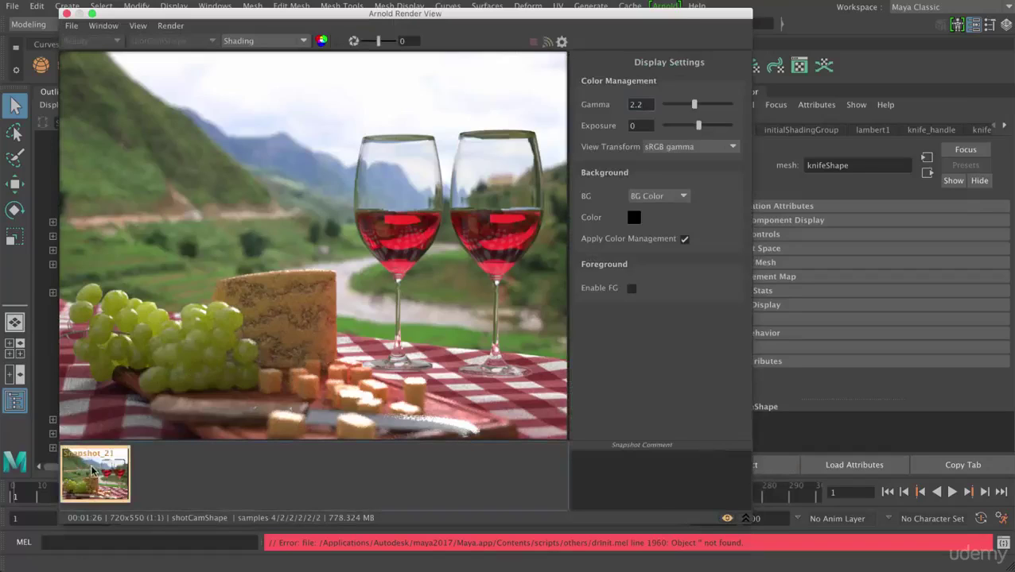
- Rename the stored snapshot as "distance 80" and return to the live render
{"action": "right_click", "coordinate": [94, 468]}
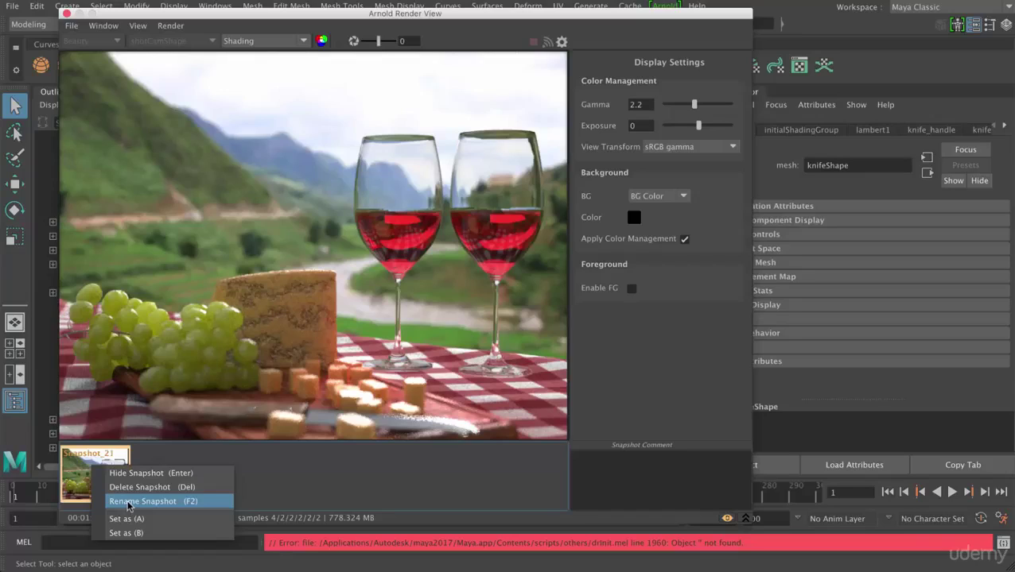
{"action": "left_click", "coordinate": [671, 475]}
{"action": "right_click", "coordinate": [77, 471]}
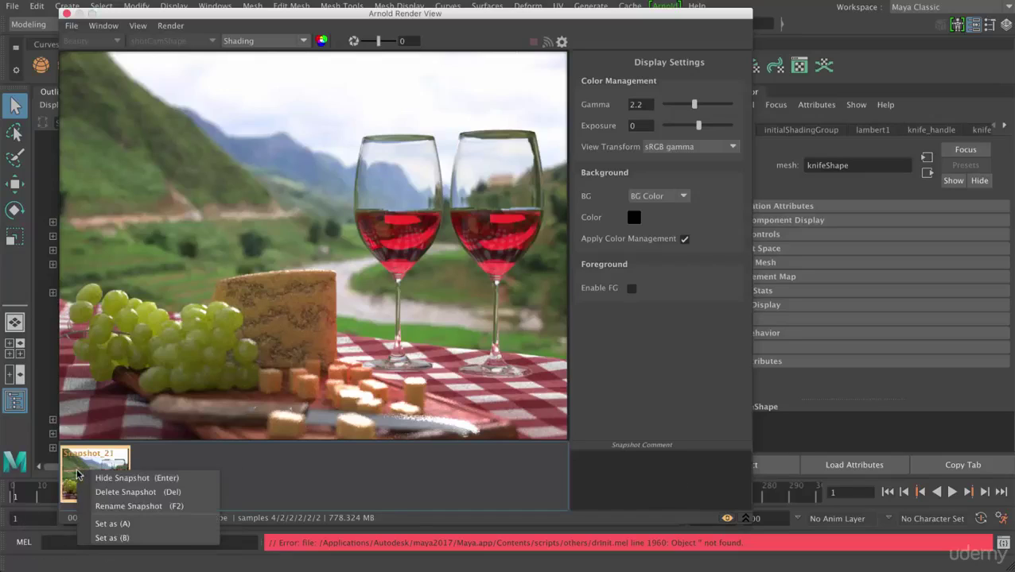
{"action": "left_click", "coordinate": [107, 508]}
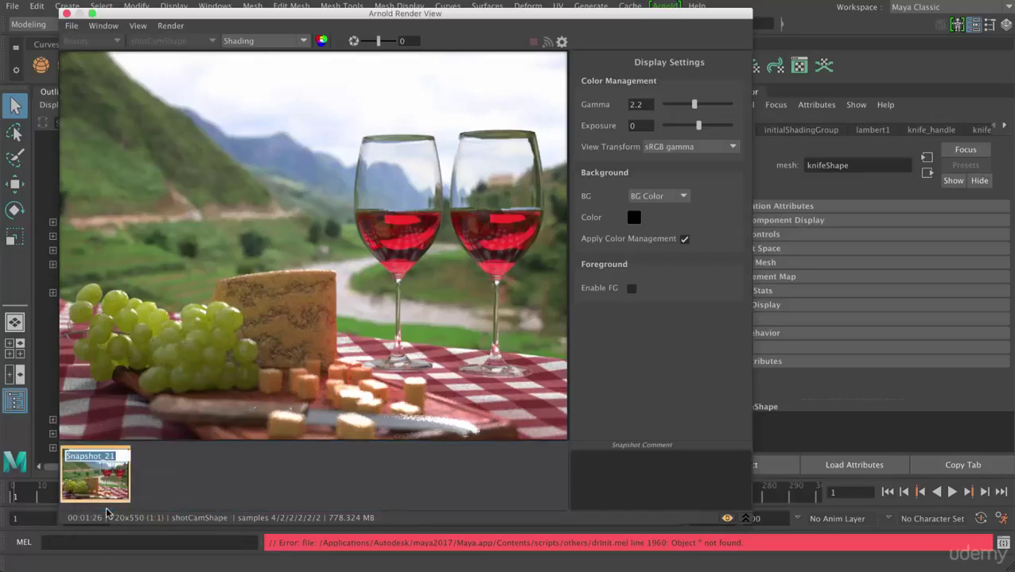
{"action": "type", "text": "distance 80"}
{"action": "key", "text": "Return"}
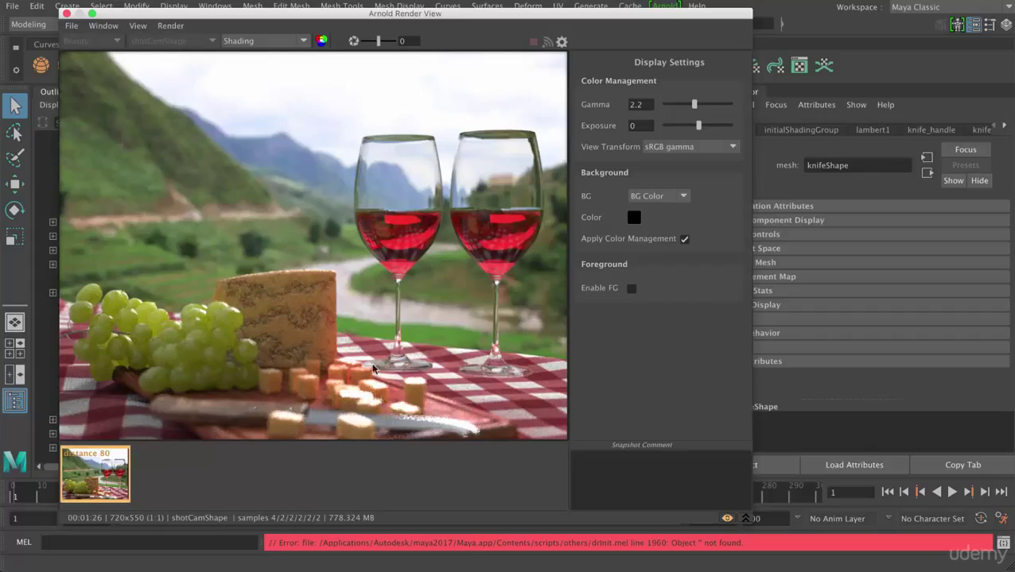
{"action": "left_click", "coordinate": [727, 519]}
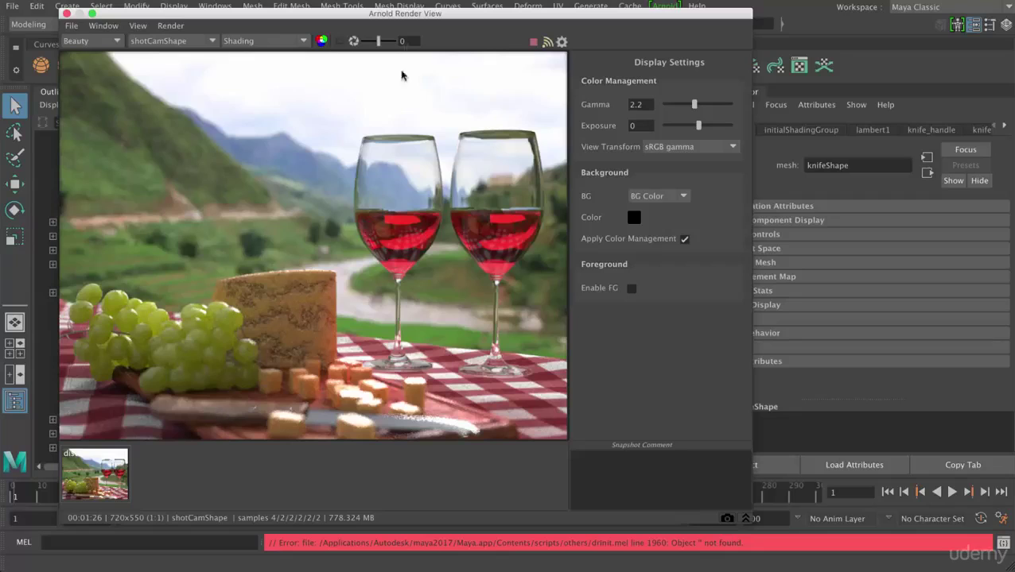
- Return to the shotCam attributes, set the Focus Distance to 54 and bring the whole render window back into view
{"action": "left_click_drag", "start_coordinate": [429, 14], "coordinate": [428, 256]}
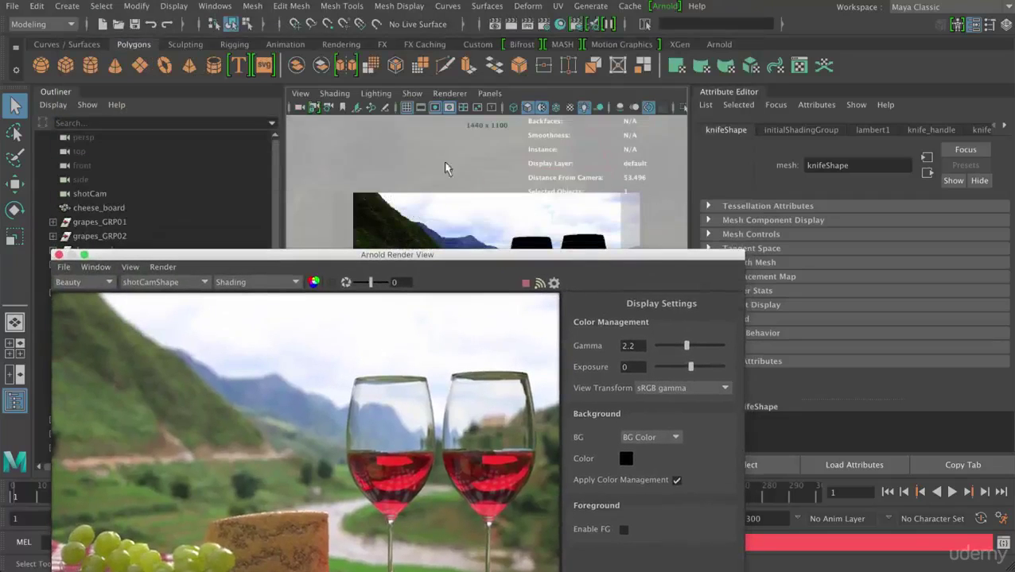
{"action": "left_click", "coordinate": [327, 109]}
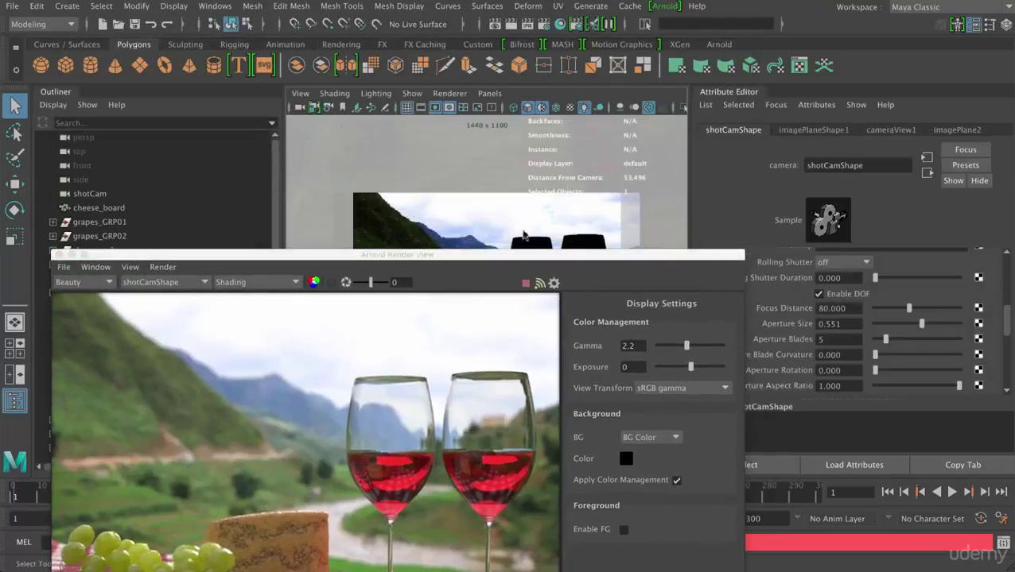
{"action": "left_click", "coordinate": [852, 310]}
{"action": "type", "text": "54"}
{"action": "key", "text": "Return"}
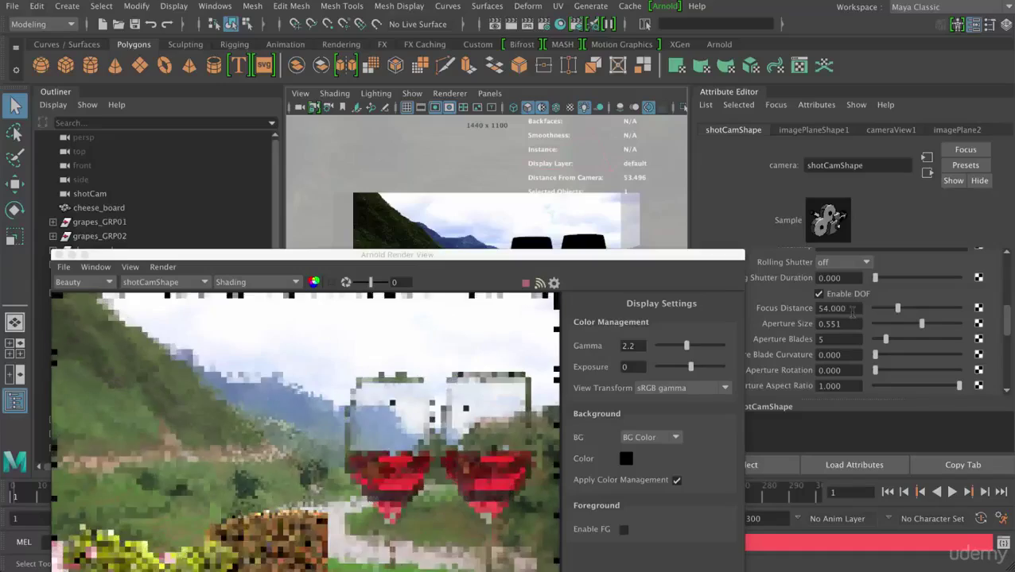
{"action": "left_click_drag", "start_coordinate": [670, 250], "coordinate": [686, 36]}
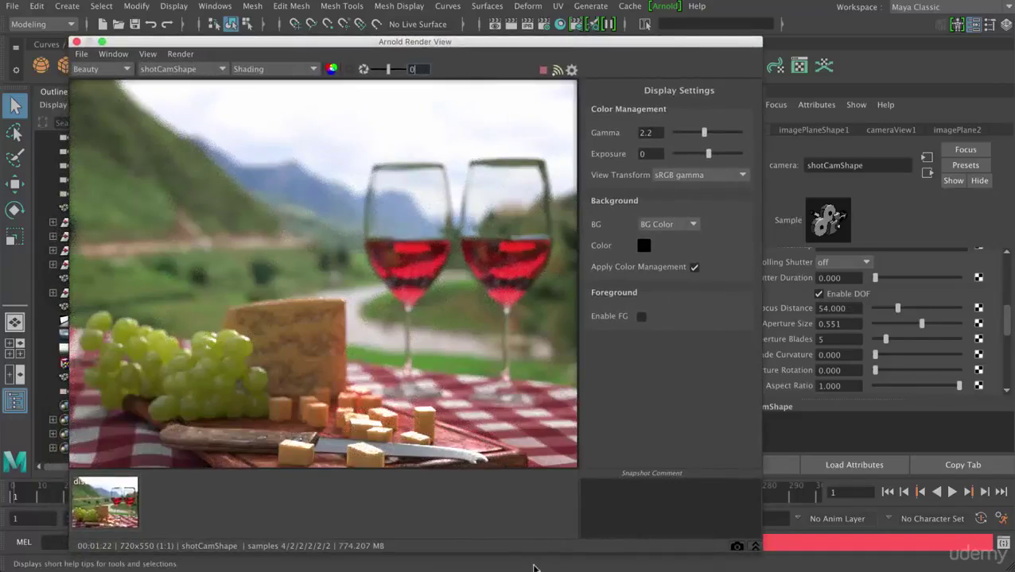
- Store a snapshot of the finished render and rename it "distance 54"
{"action": "left_click", "coordinate": [737, 547]}
{"action": "right_click", "coordinate": [165, 490]}
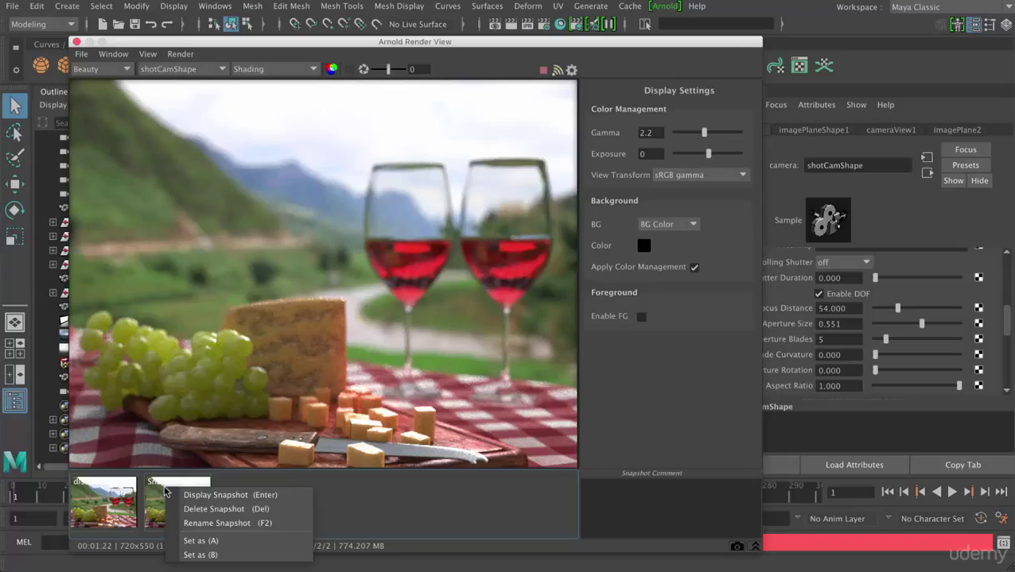
{"action": "left_click", "coordinate": [243, 523]}
{"action": "type", "text": "distance 54"}
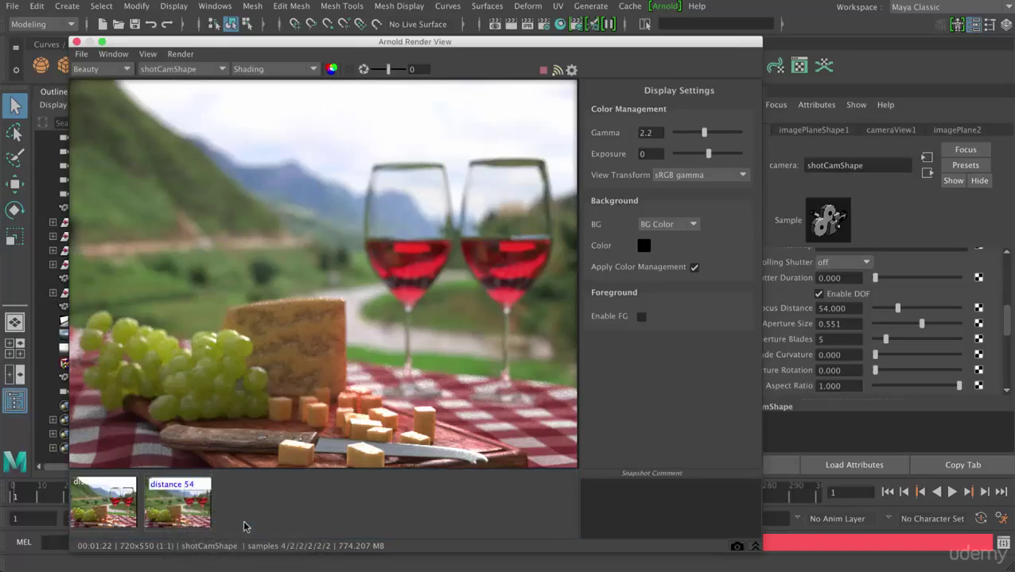
{"action": "key", "text": "Return"}
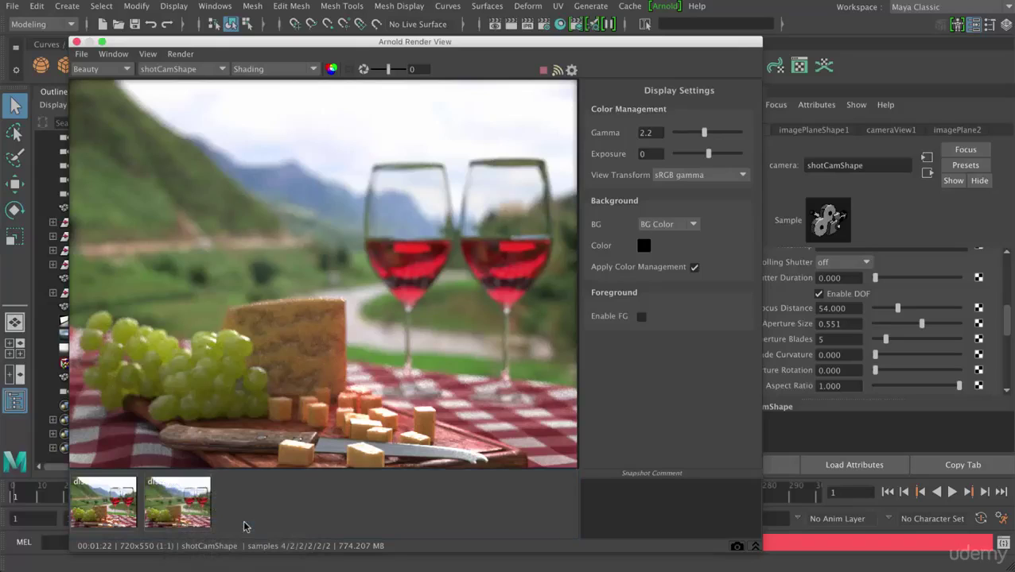
- Compare the "distance 80" and "distance 54" snapshots by displaying them alternately, checking the sharpness of the glasses, cheese and knife
{"action": "left_click", "coordinate": [108, 521]}
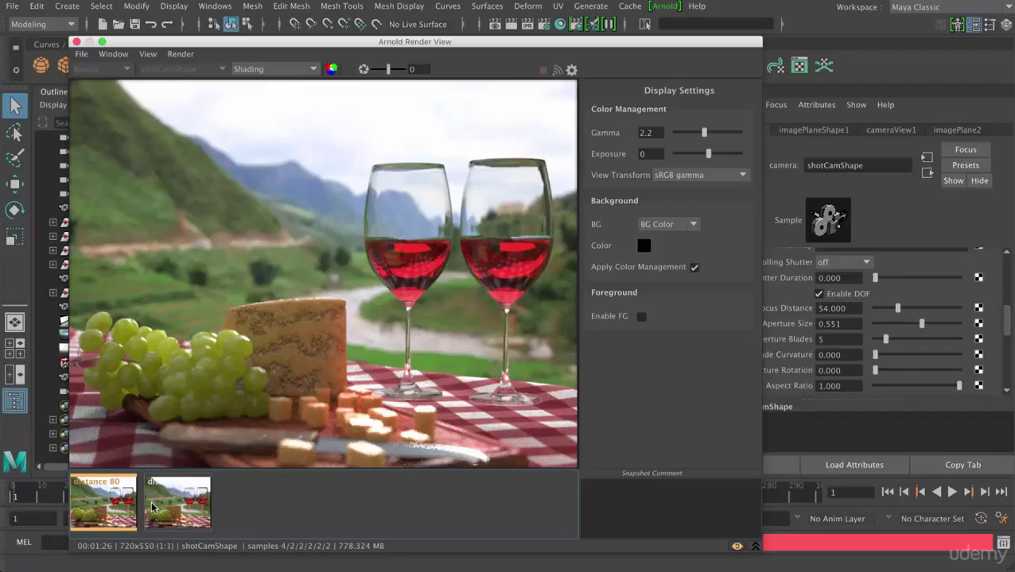
{"action": "left_click", "coordinate": [153, 507]}
{"action": "left_click", "coordinate": [97, 502]}
{"action": "left_click", "coordinate": [147, 507]}
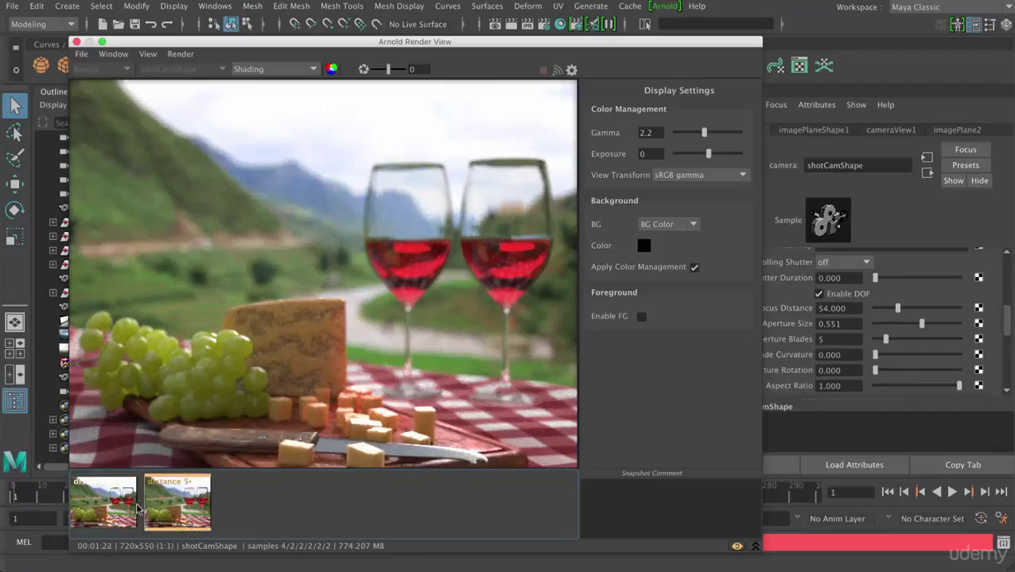
{"action": "left_click", "coordinate": [85, 503]}
{"action": "left_click", "coordinate": [129, 505]}
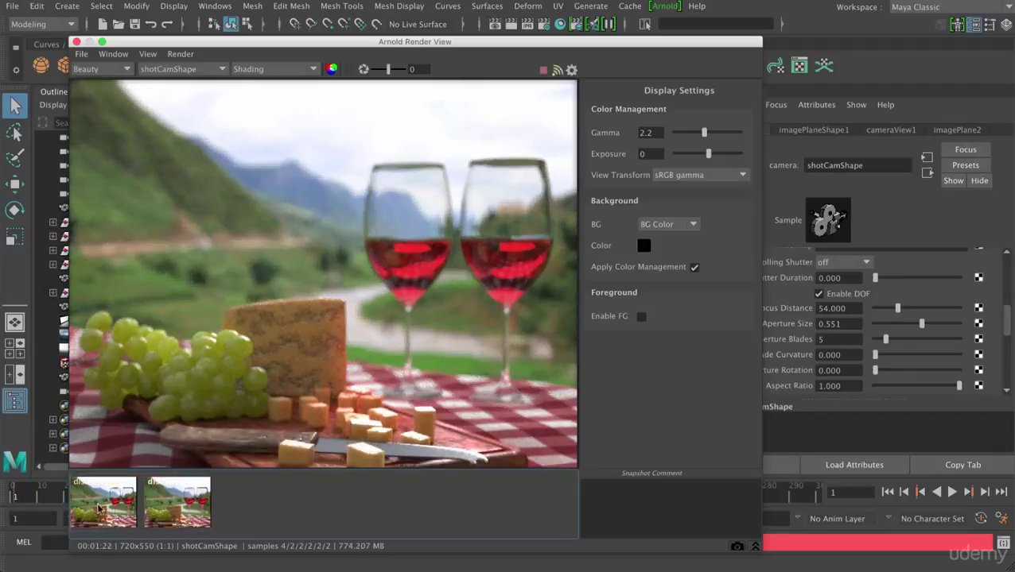
{"action": "left_click", "coordinate": [98, 509]}
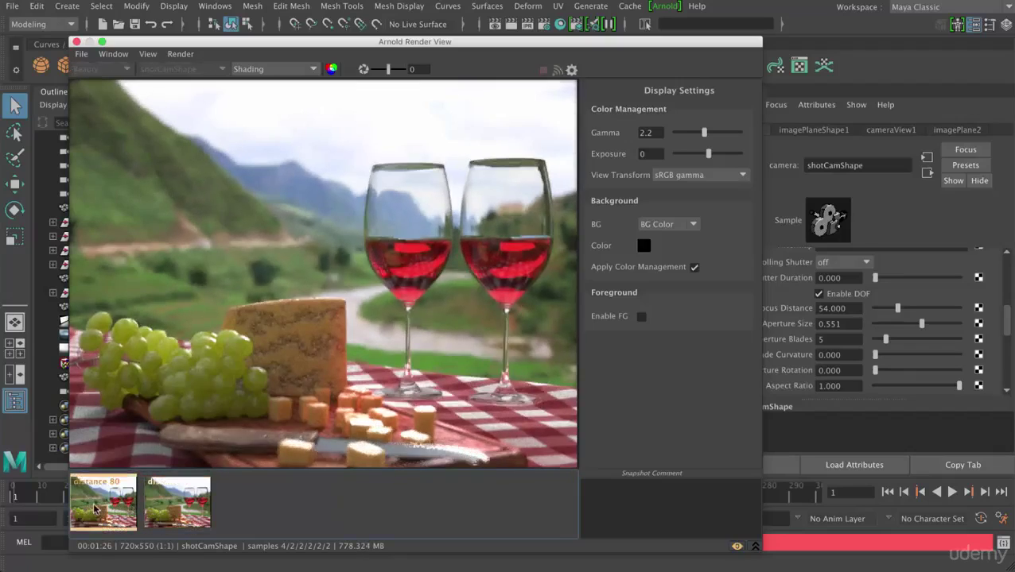
{"action": "left_click", "coordinate": [159, 511]}
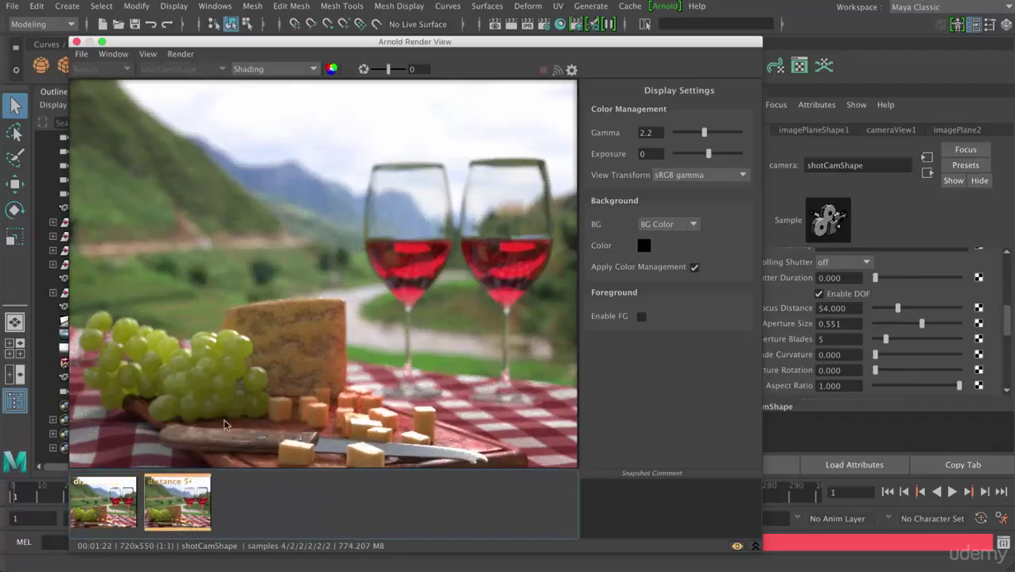
{"action": "left_click", "coordinate": [104, 509]}
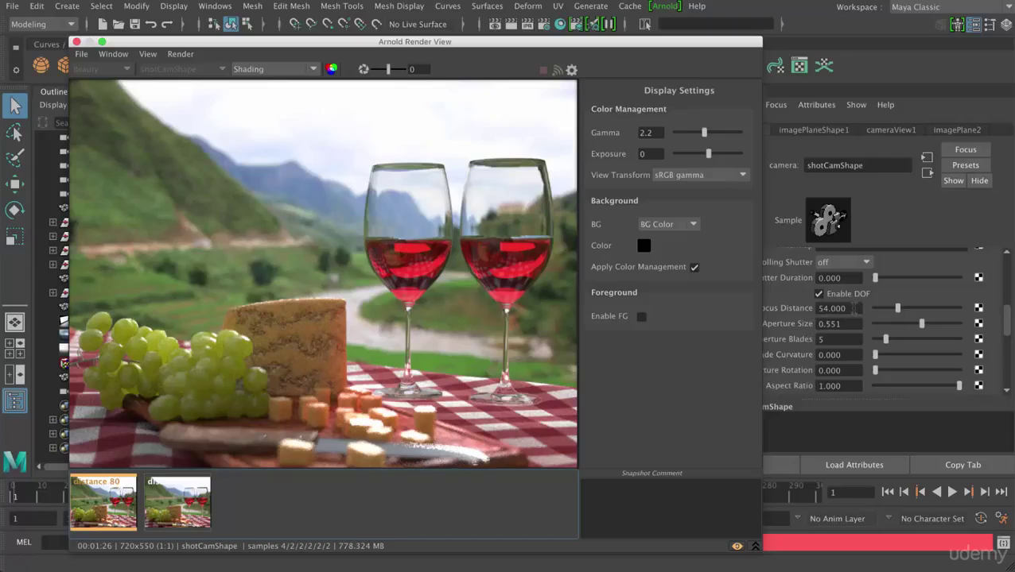
{"action": "left_click", "coordinate": [176, 502]}
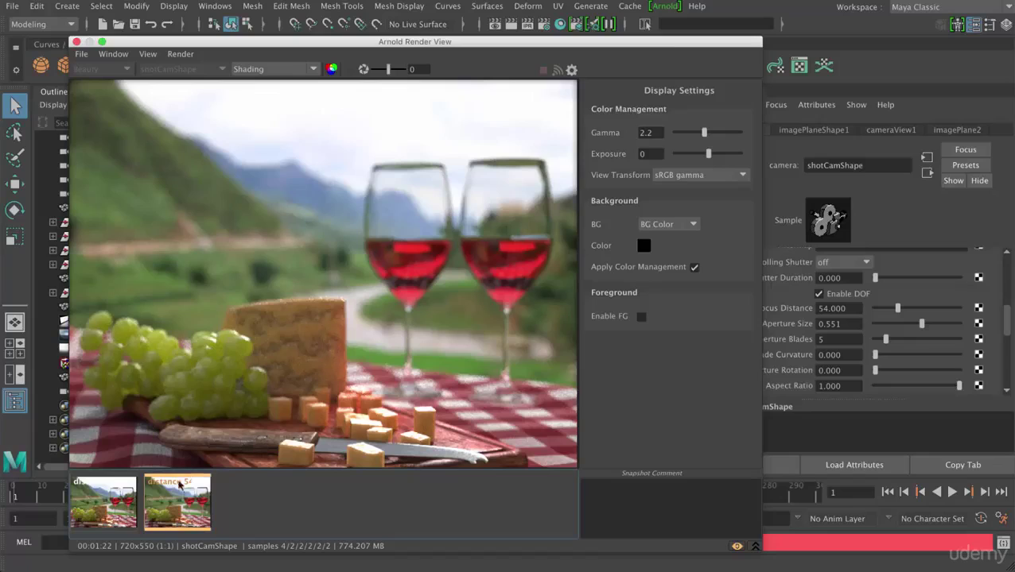
{"action": "left_click", "coordinate": [119, 497]}
{"action": "left_click", "coordinate": [171, 499]}
{"action": "left_click", "coordinate": [118, 498]}
{"action": "left_click", "coordinate": [178, 502]}
{"action": "left_click", "coordinate": [112, 499]}
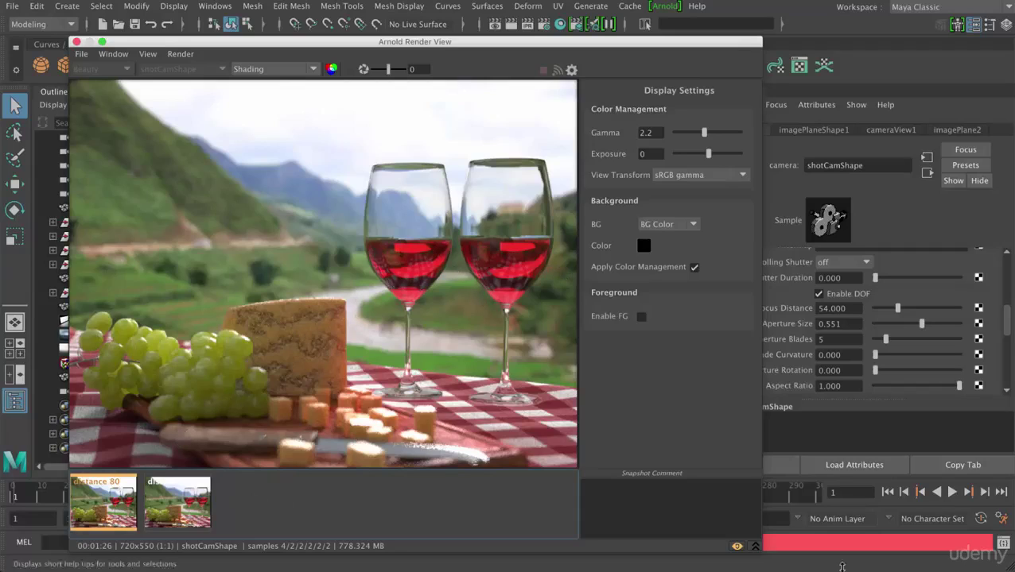
- Return to the live render and set the camera's Focus Distance to 60
{"action": "left_click", "coordinate": [736, 546]}
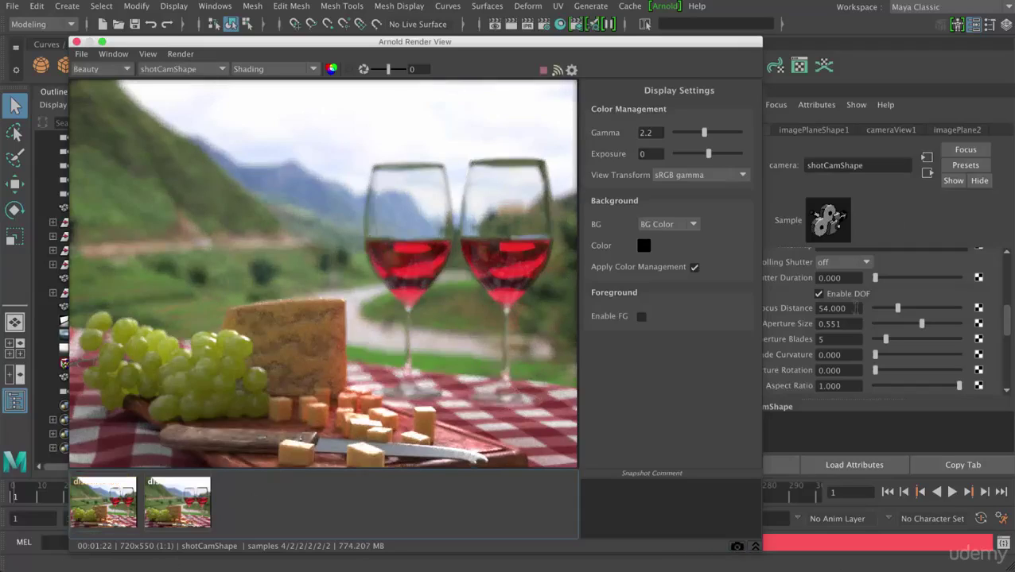
{"action": "left_click", "coordinate": [854, 308]}
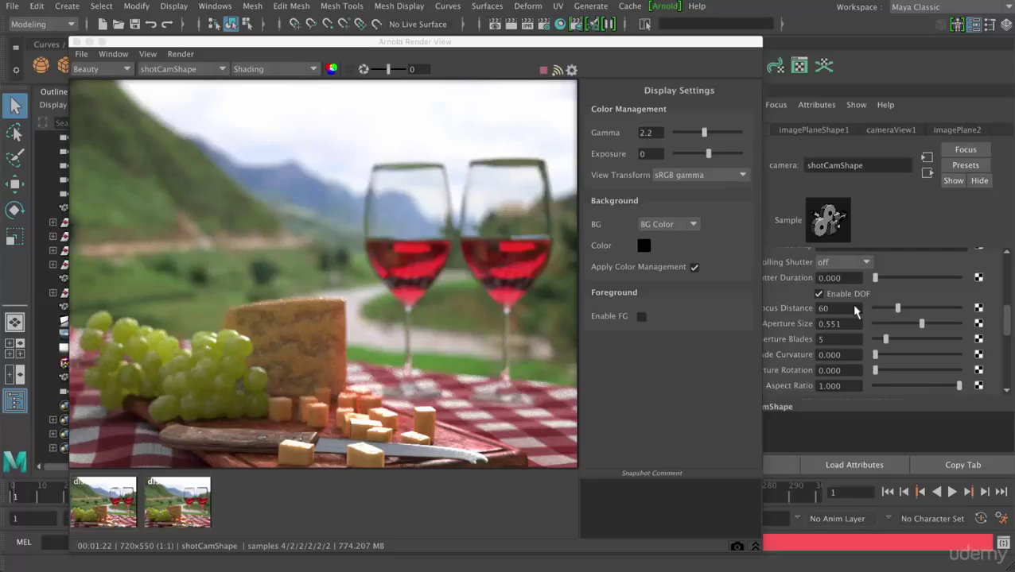
{"action": "key", "text": "Return"}
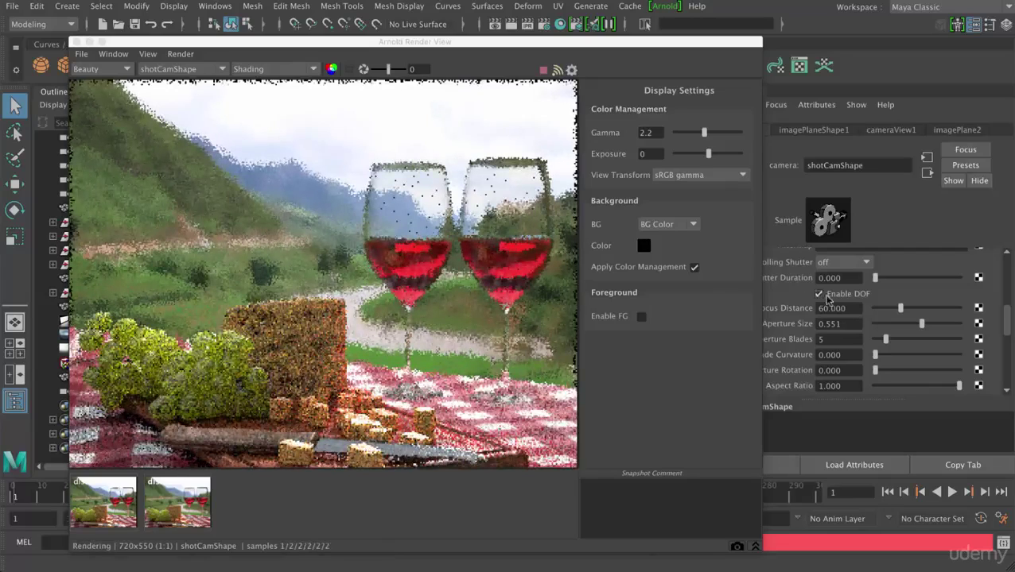
{"action": "left_click", "coordinate": [148, 54]}
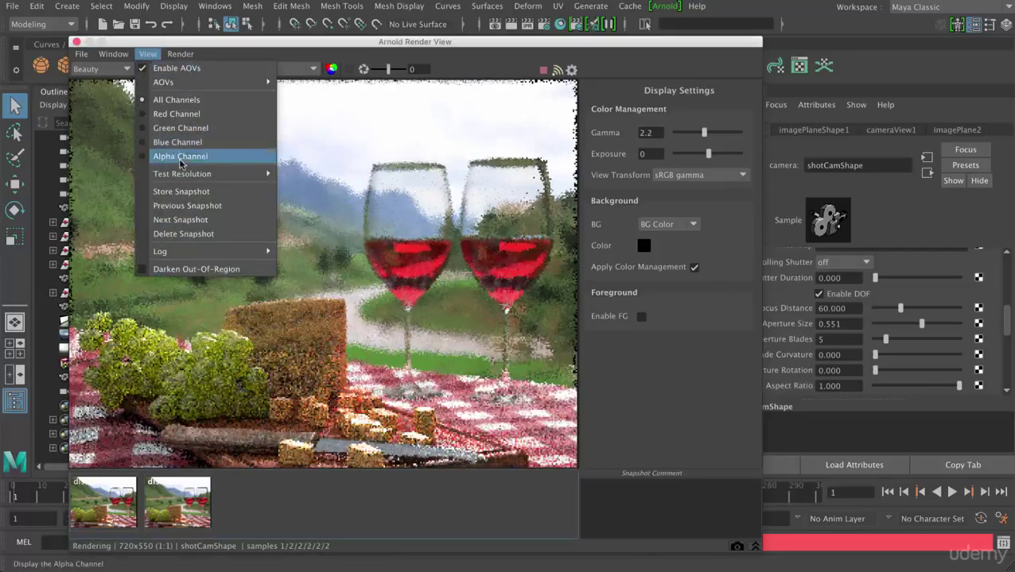
{"action": "mouse_move", "coordinate": [182, 173]}
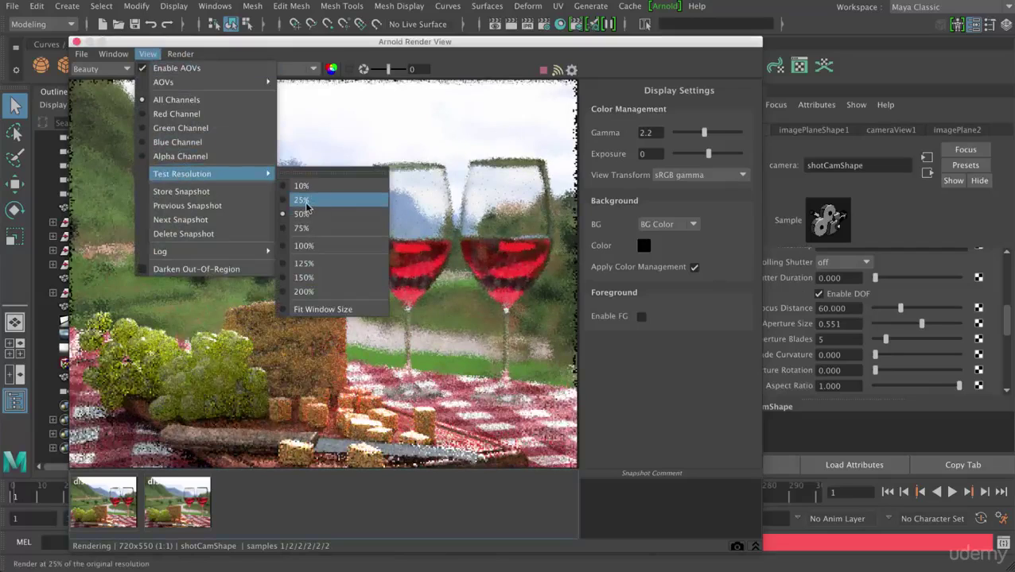
{"action": "key", "text": "Escape"}
{"action": "key", "text": "Escape"}
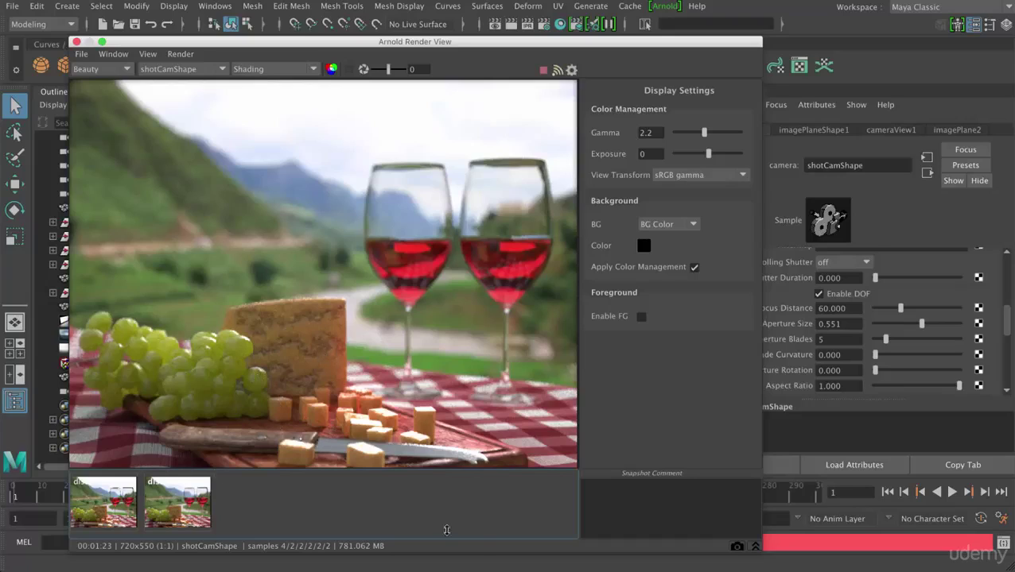
- Store a snapshot of the finished render and compare it with the "distance 80" and "distance 54" snapshots
{"action": "left_click", "coordinate": [737, 547]}
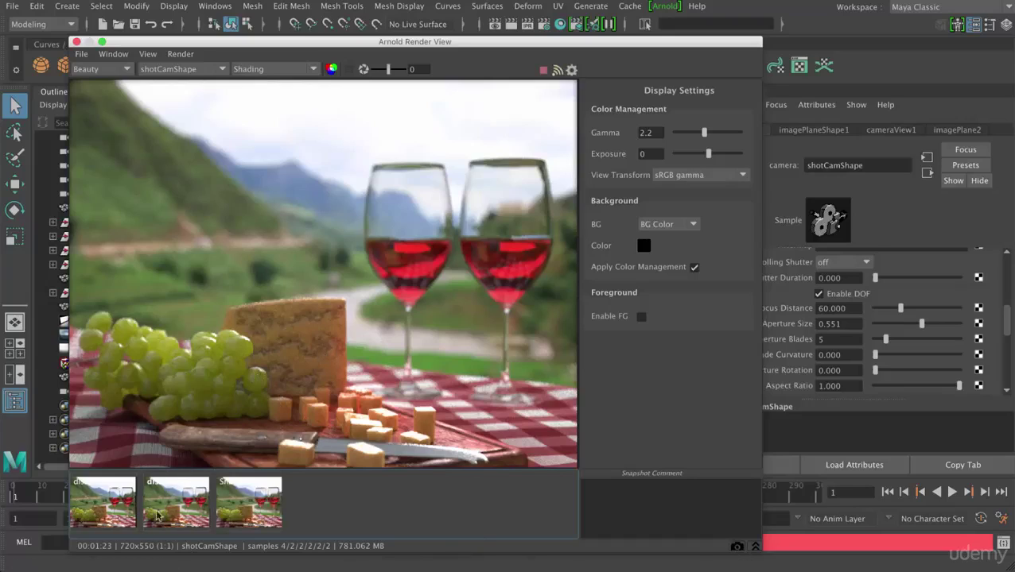
{"action": "left_click", "coordinate": [119, 508]}
{"action": "left_click", "coordinate": [181, 509]}
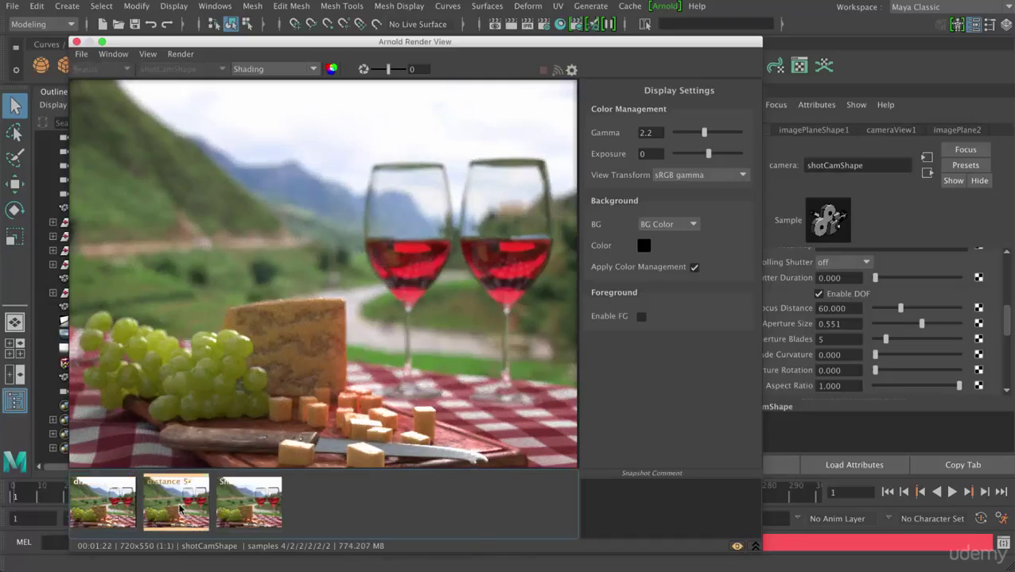
{"action": "left_click", "coordinate": [233, 510]}
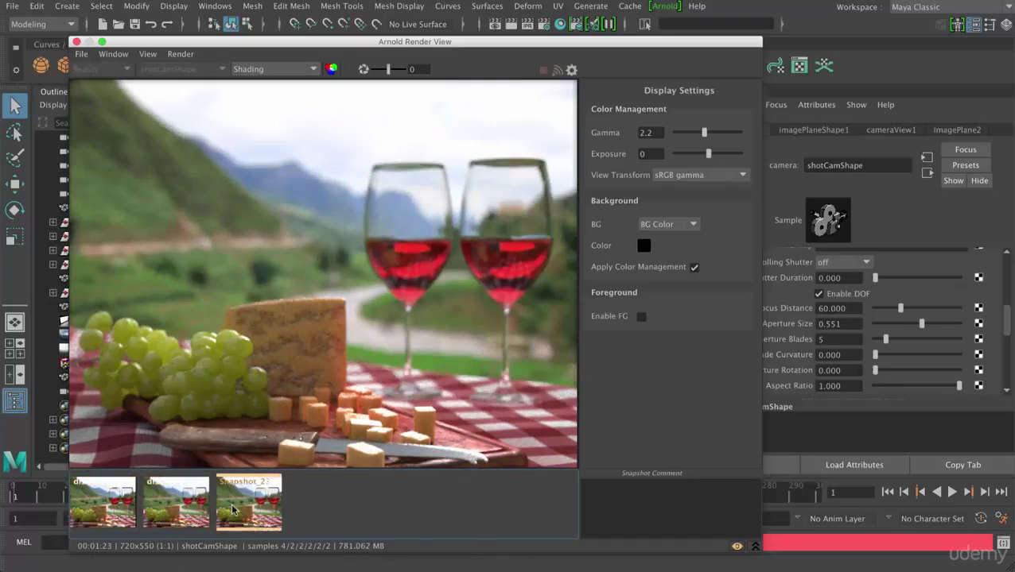
{"action": "left_click", "coordinate": [167, 504]}
{"action": "left_click", "coordinate": [233, 508]}
{"action": "left_click", "coordinate": [159, 501]}
{"action": "left_click", "coordinate": [232, 509]}
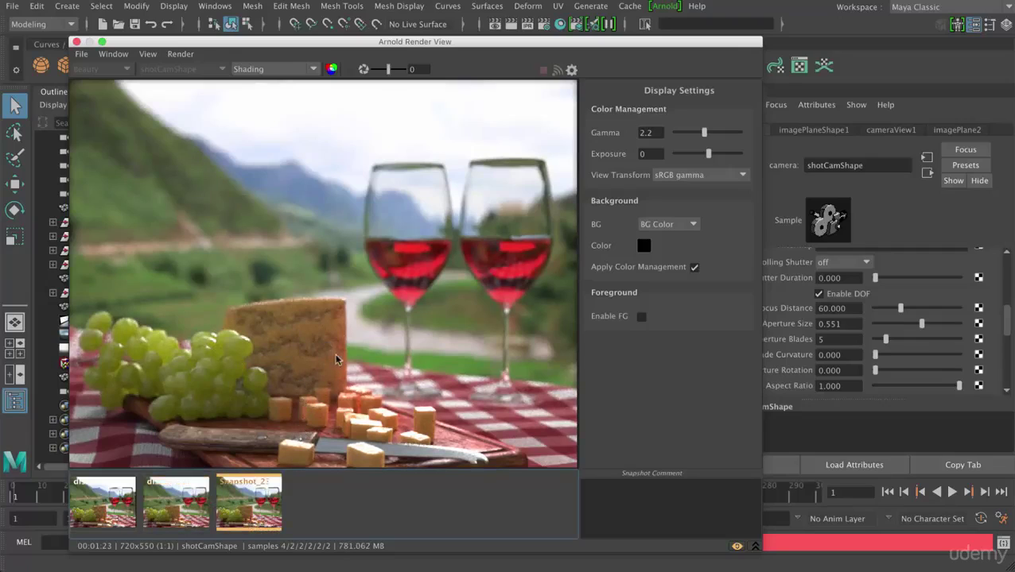
- Rename the newest snapshot "distamcd 60"
{"action": "right_click", "coordinate": [241, 487]}
{"action": "left_click", "coordinate": [260, 518]}
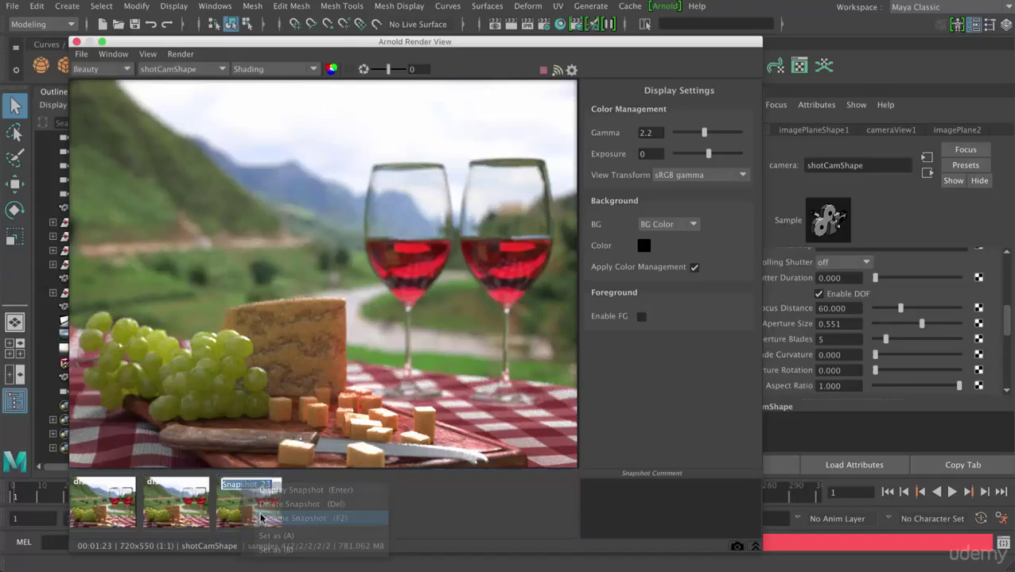
{"action": "type", "text": "distamcd 60"}
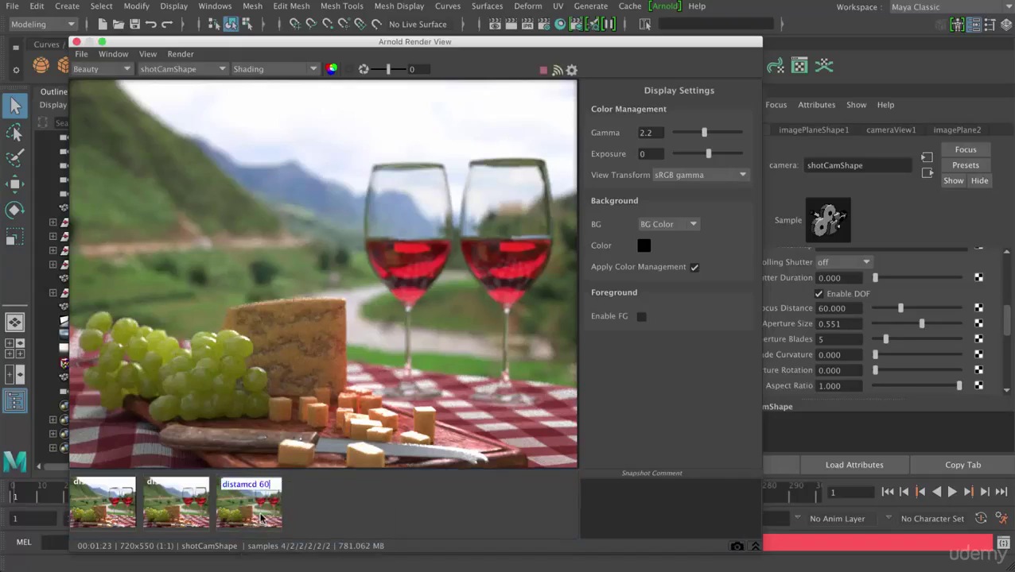
{"action": "key", "text": "Return"}
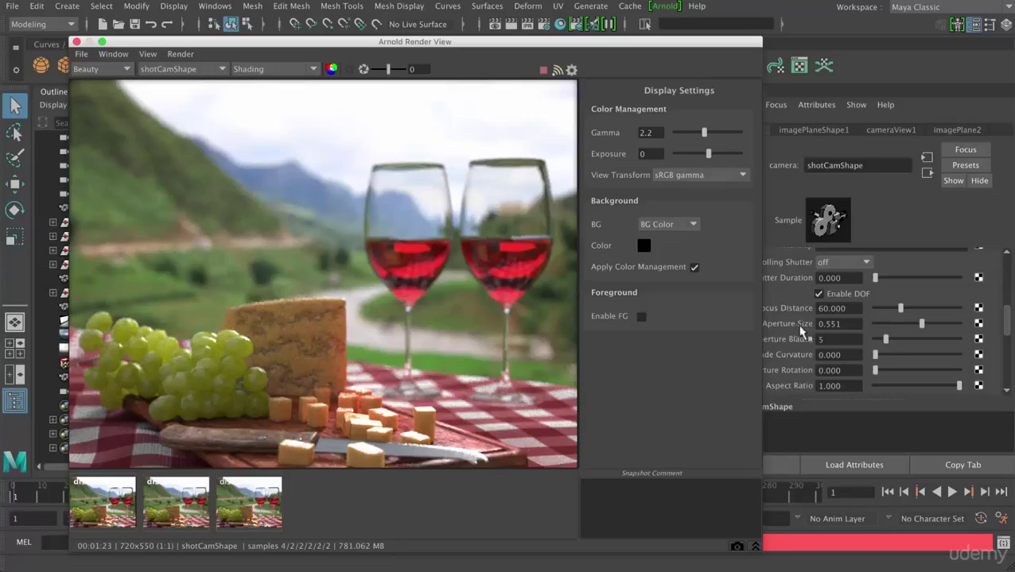
- Bring up the shot camera's attributes beside the render window and set the Aperture Size to 0.1
{"action": "left_click_drag", "start_coordinate": [644, 41], "coordinate": [592, 139]}
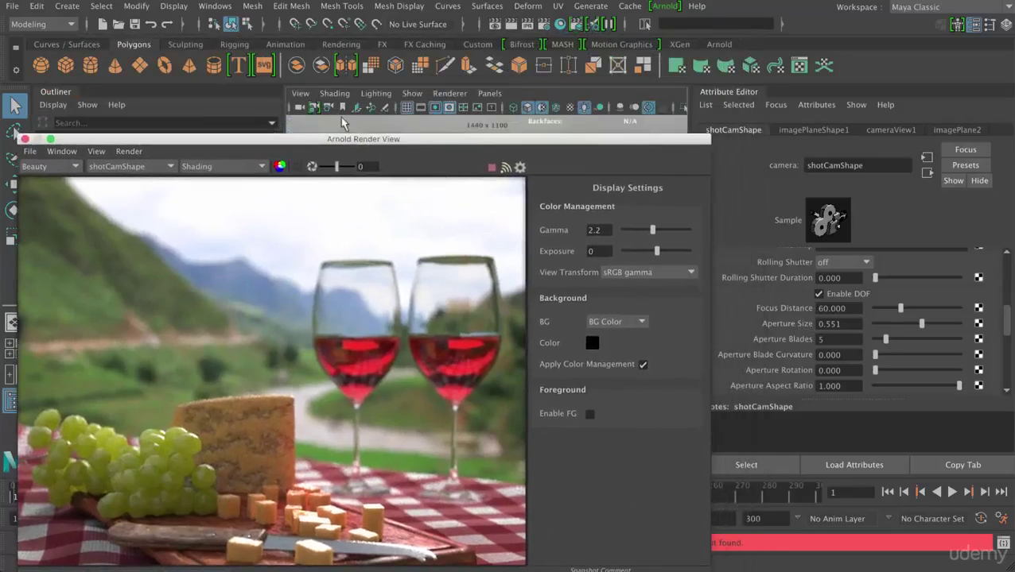
{"action": "left_click", "coordinate": [325, 106]}
{"action": "left_click_drag", "start_coordinate": [489, 141], "coordinate": [485, 49]}
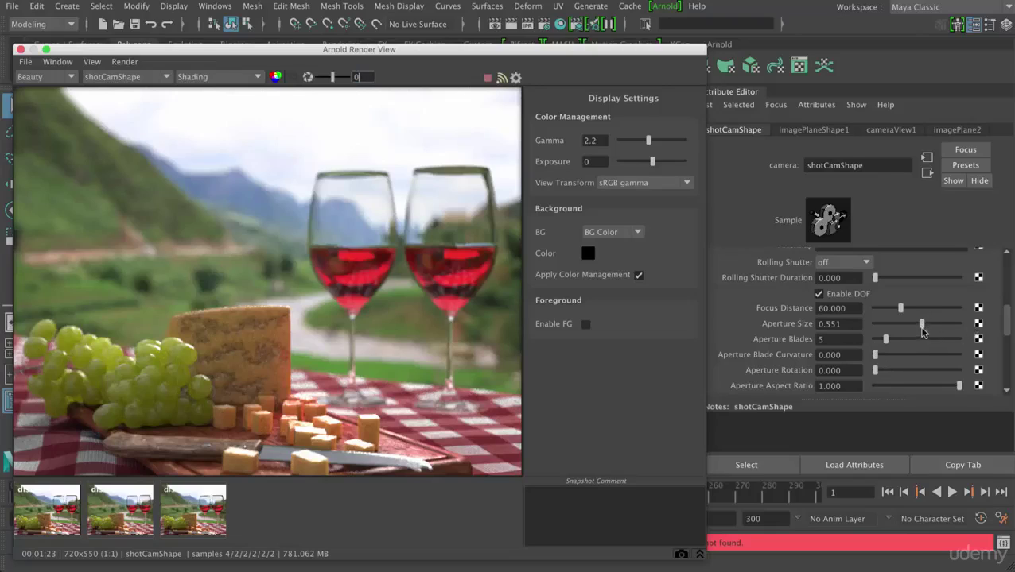
{"action": "left_click", "coordinate": [855, 323]}
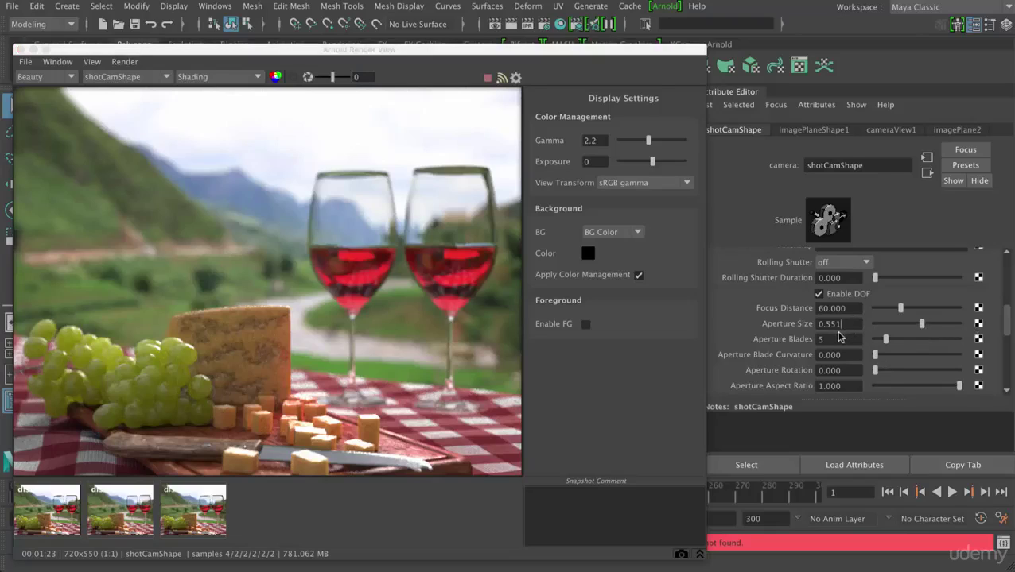
{"action": "left_click_drag", "start_coordinate": [857, 334], "coordinate": [827, 338]}
{"action": "type", "text": "1"}
{"action": "key", "text": "Return"}
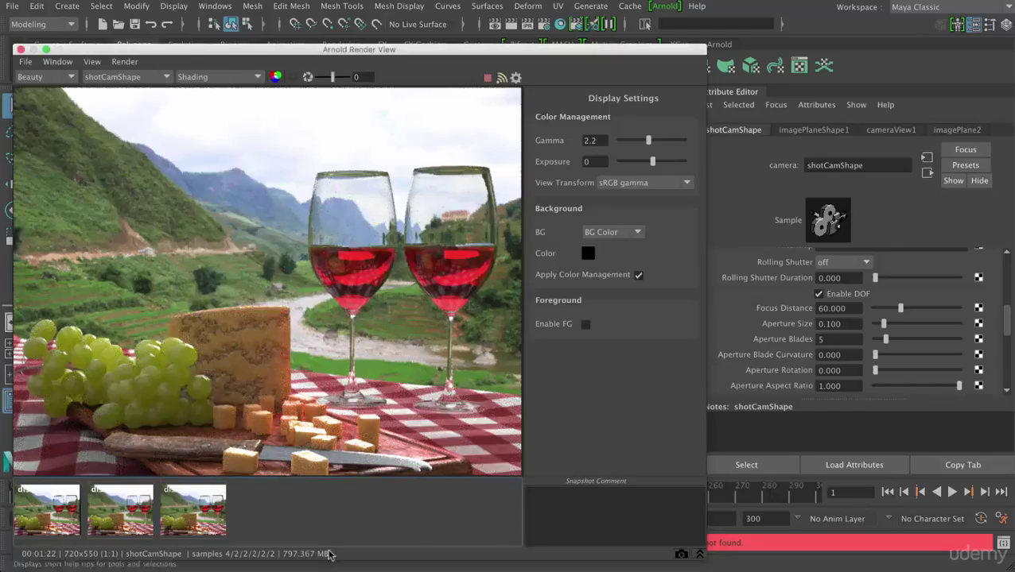
- Store a snapshot of the small-aperture render and compare it with the "distamcd 60" snapshot
{"action": "left_click", "coordinate": [681, 554]}
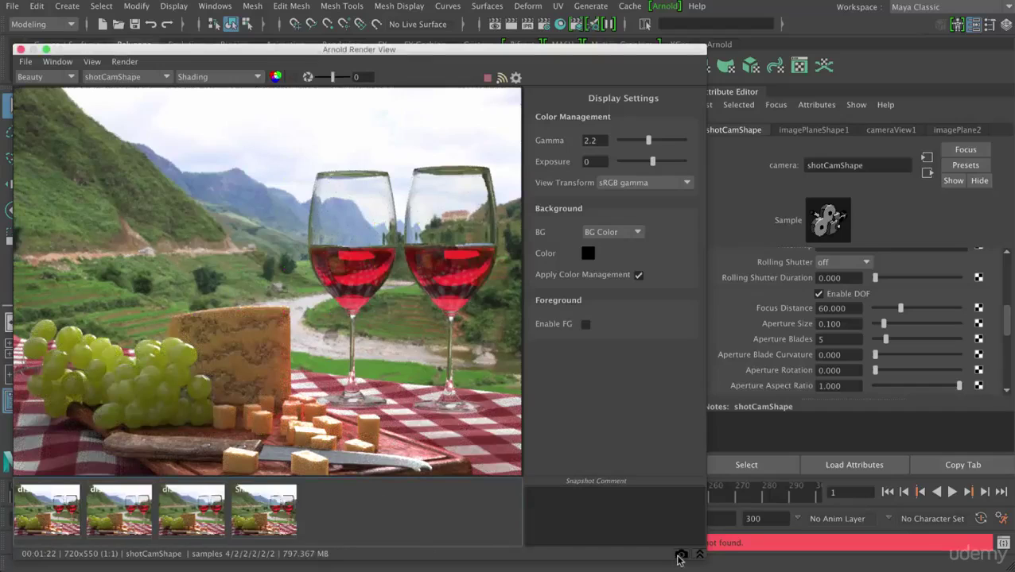
{"action": "left_click", "coordinate": [250, 524]}
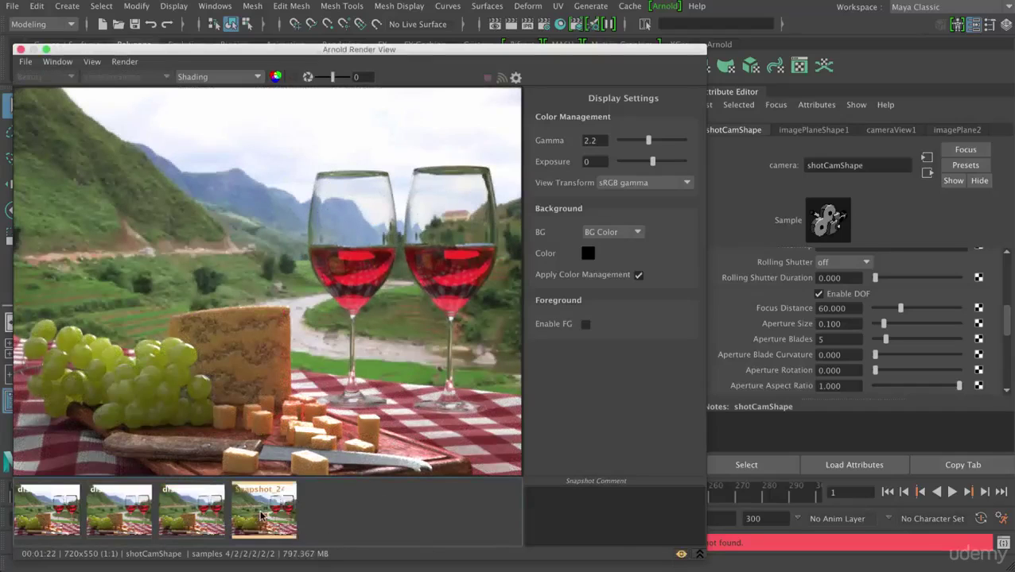
{"action": "left_click", "coordinate": [208, 510]}
{"action": "left_click", "coordinate": [241, 513]}
{"action": "left_click", "coordinate": [198, 521]}
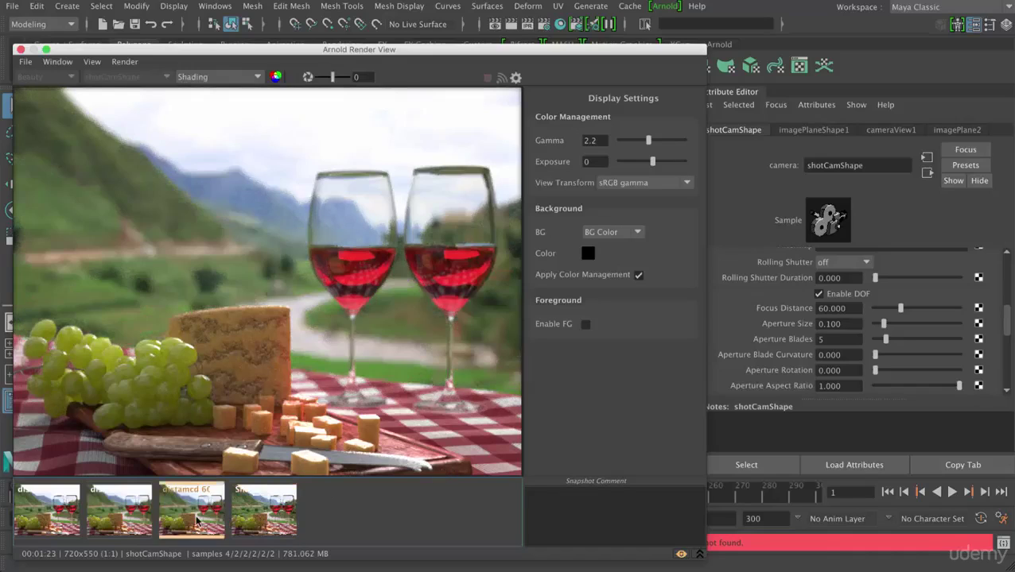
- Alternate between the "distamcd 60" snapshot and the newest snapshot to examine the difference in background and foreground blur
{"action": "left_click", "coordinate": [253, 522]}
{"action": "left_click", "coordinate": [204, 522]}
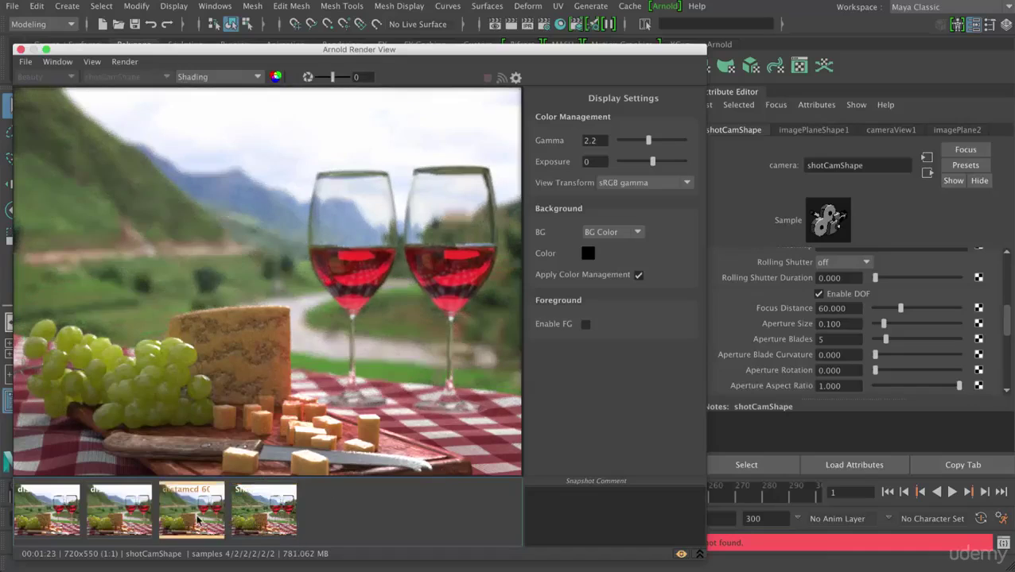
{"action": "left_click", "coordinate": [249, 522]}
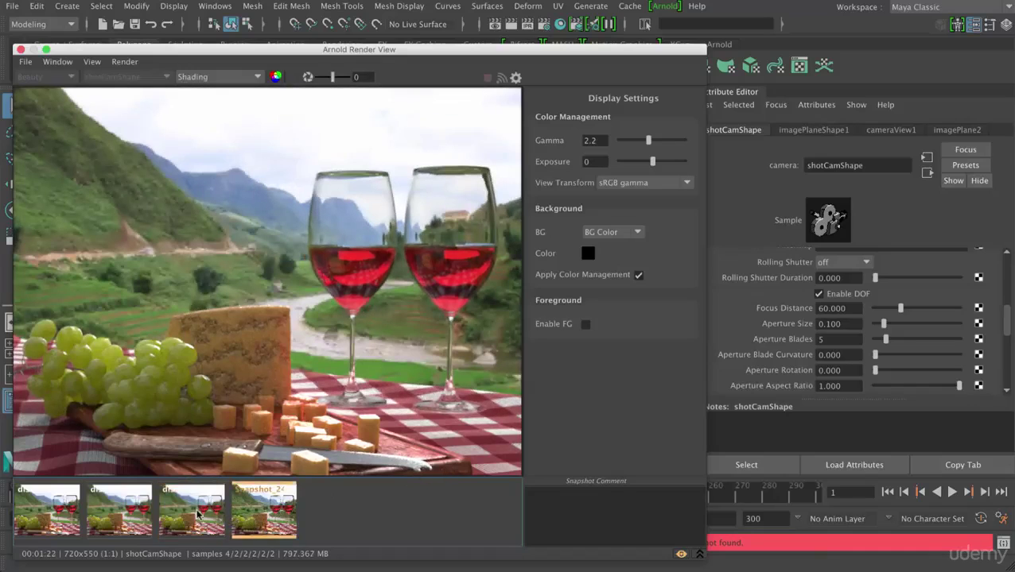
{"action": "left_click", "coordinate": [198, 516]}
{"action": "left_click", "coordinate": [240, 517]}
{"action": "left_click", "coordinate": [207, 519]}
{"action": "left_click", "coordinate": [260, 517]}
{"action": "left_click", "coordinate": [196, 522]}
{"action": "left_click", "coordinate": [253, 514]}
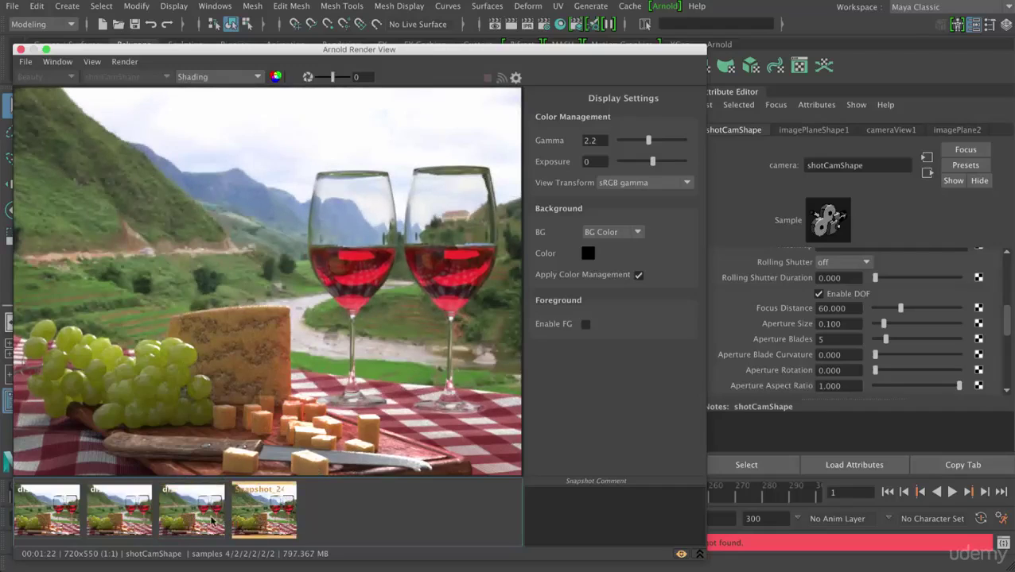
- Rename the newest snapshot "ap 0.1"
{"action": "right_click", "coordinate": [263, 494]}
{"action": "left_click", "coordinate": [301, 527]}
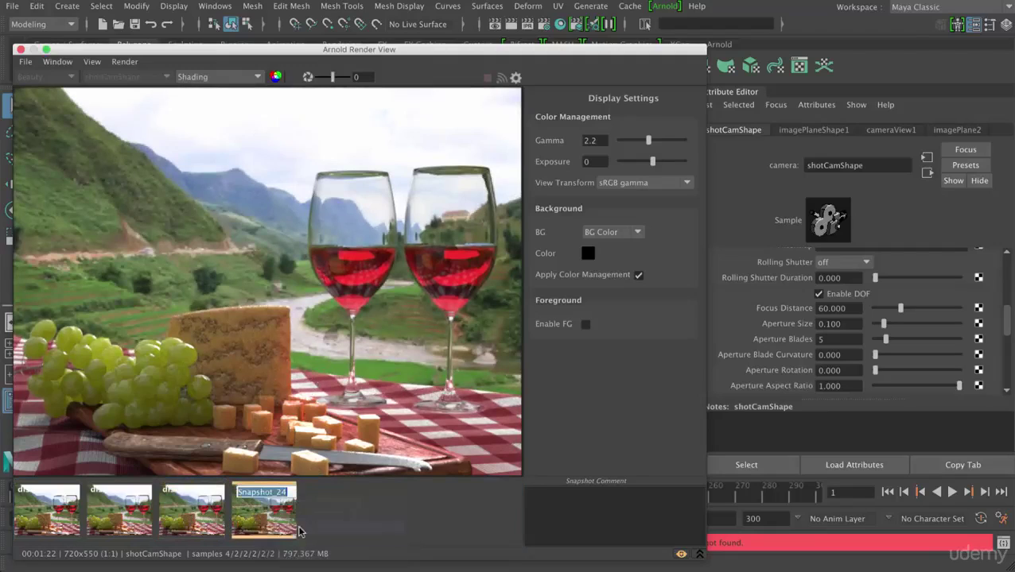
{"action": "type", "text": "ap 0.1"}
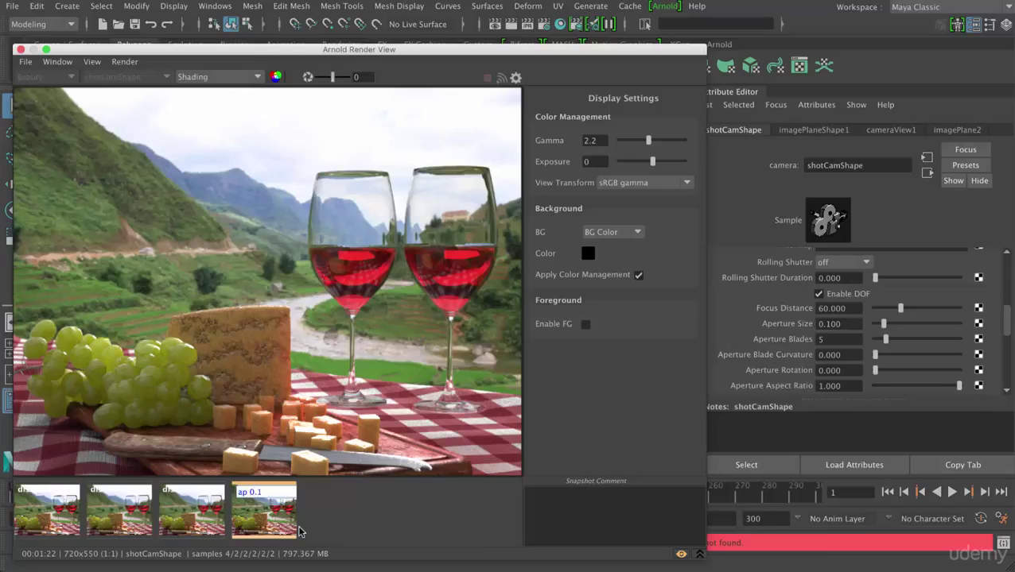
{"action": "key", "text": "Return"}
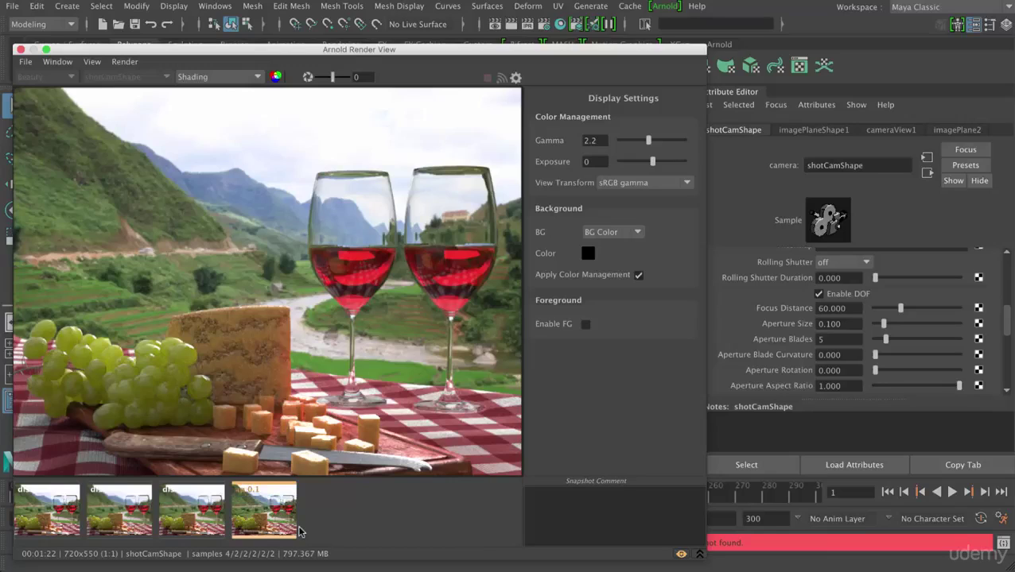
{"action": "left_click", "coordinate": [257, 501]}
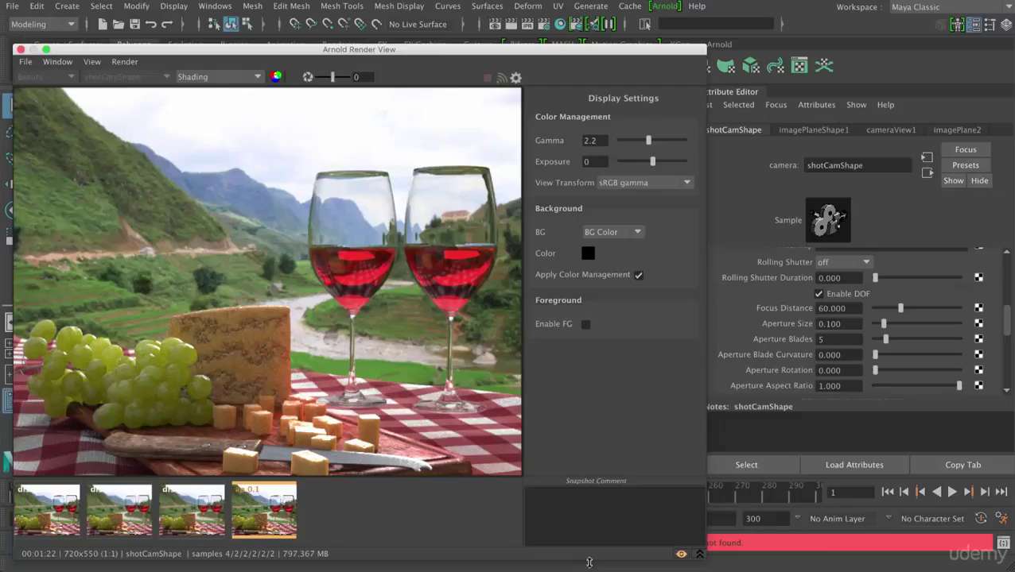
{"action": "left_click", "coordinate": [616, 506]}
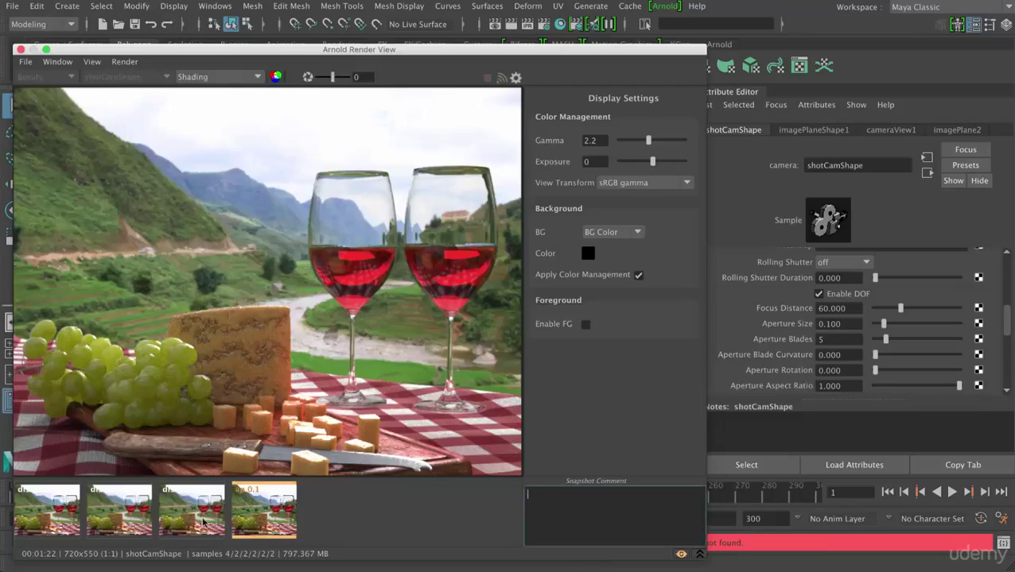
{"action": "left_click_drag", "start_coordinate": [190, 516], "coordinate": [182, 511]}
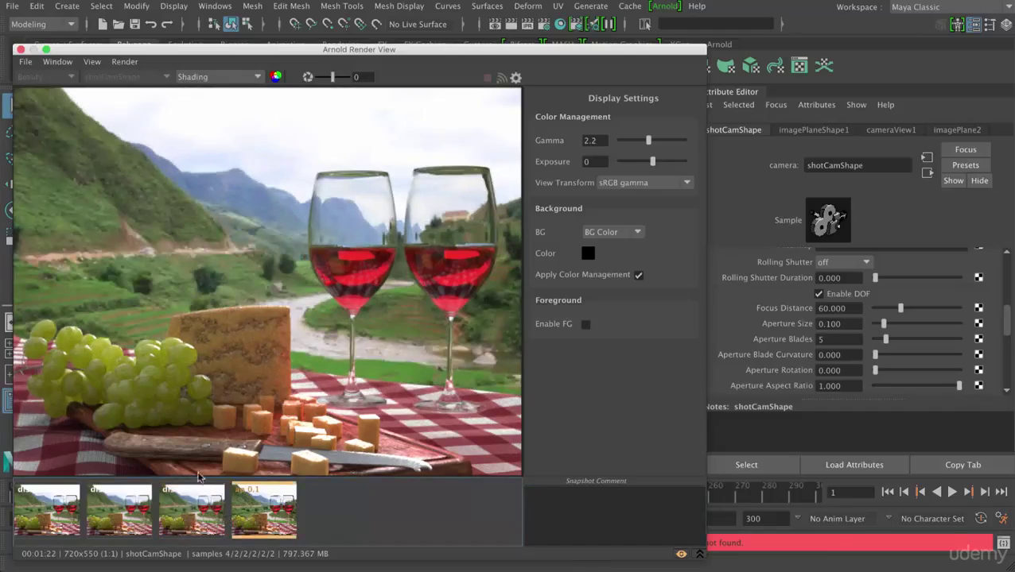
{"action": "left_click", "coordinate": [23, 62]}
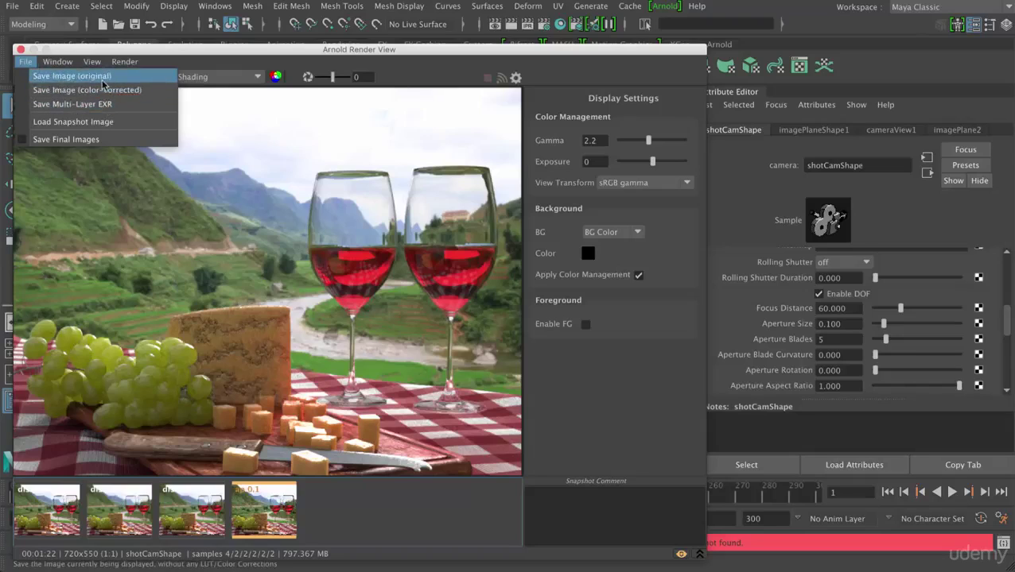
{"action": "left_click", "coordinate": [332, 50]}
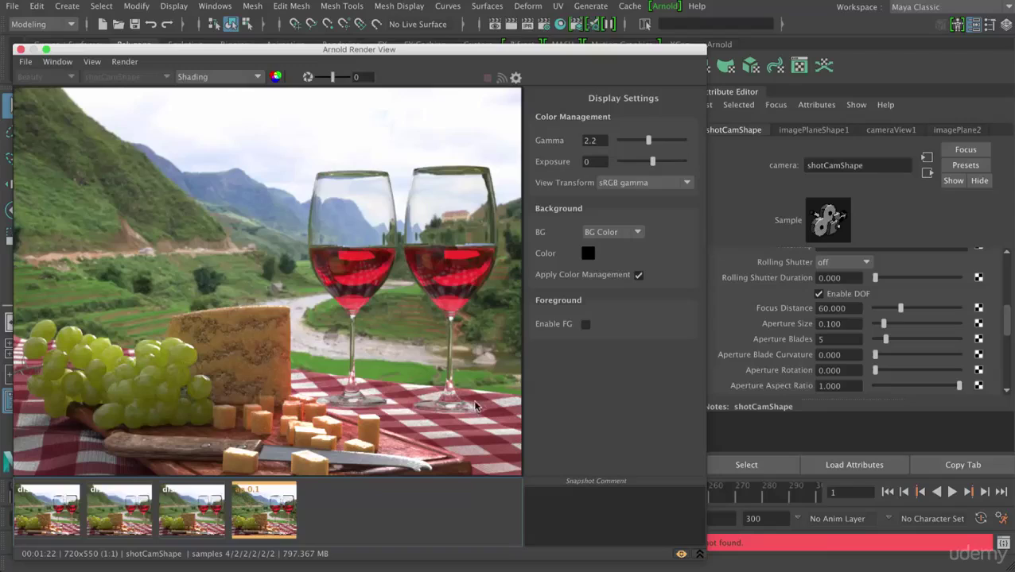
- Set the shot camera's Aperture Size to 0.25 and return from the snapshot to the live render
{"action": "left_click", "coordinate": [854, 328]}
{"action": "key", "text": "BackSpace"}
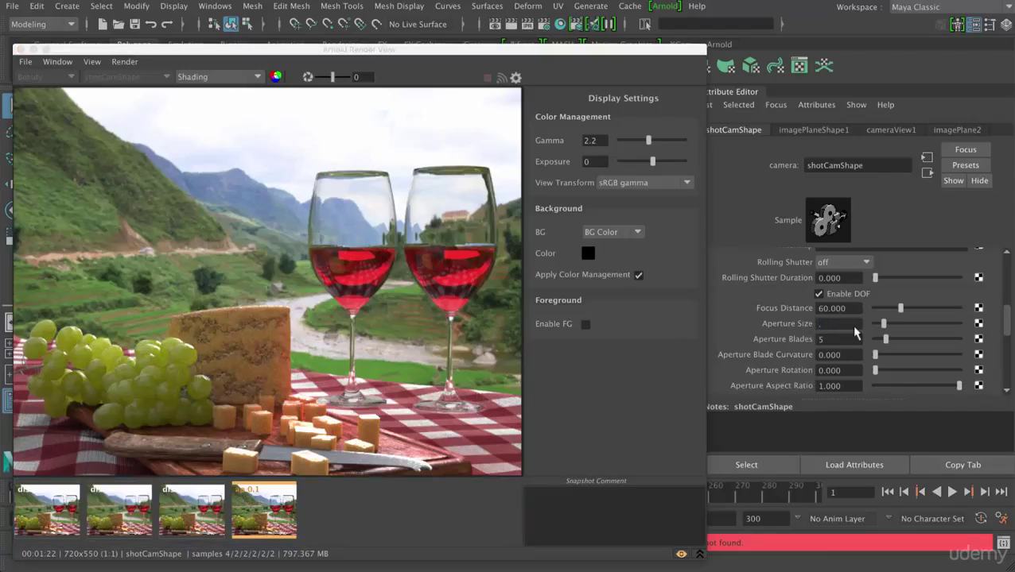
{"action": "key", "text": "Return"}
{"action": "left_click", "coordinate": [680, 554]}
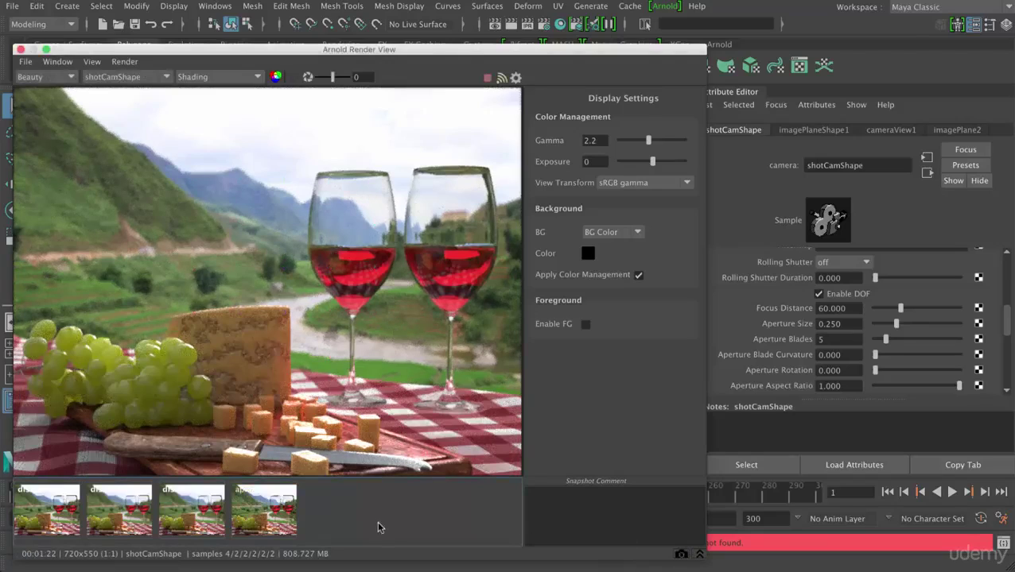
- Store a snapshot of the 0.25 aperture render and compare it with the "ap 0.1" snapshot
{"action": "left_click", "coordinate": [681, 555]}
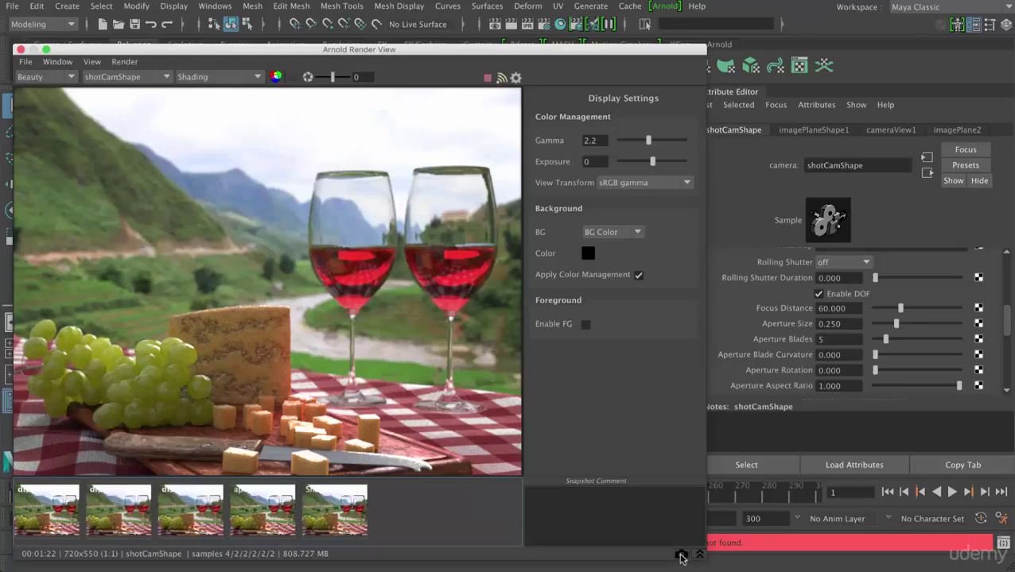
{"action": "left_click", "coordinate": [295, 508]}
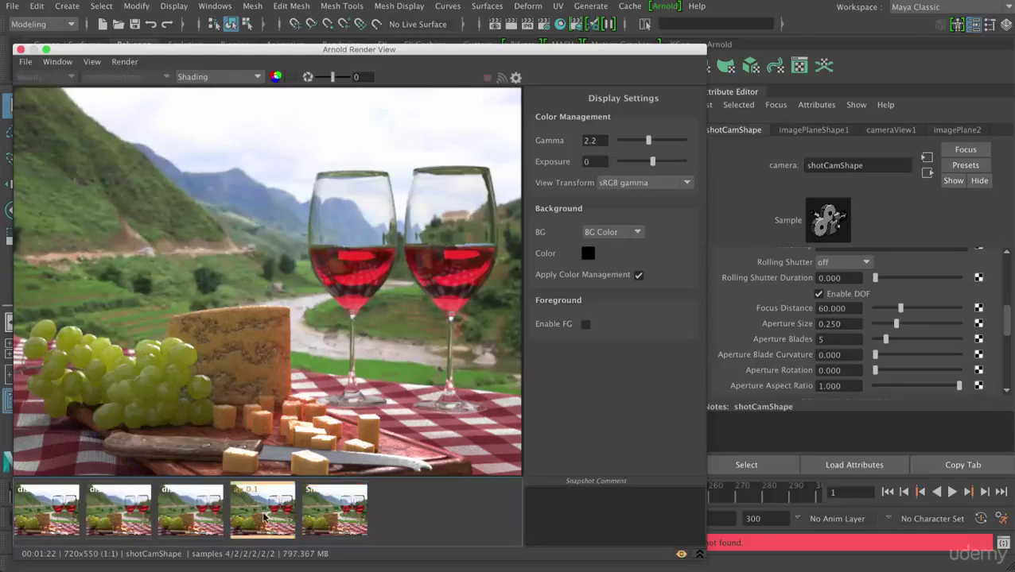
{"action": "left_click", "coordinate": [337, 521]}
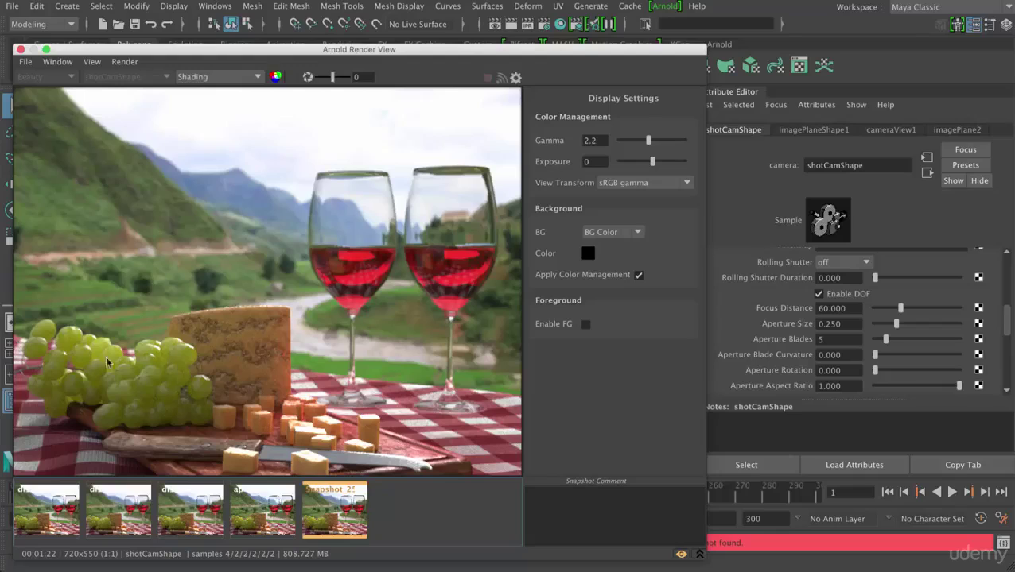
{"action": "left_click", "coordinate": [278, 507]}
{"action": "left_click", "coordinate": [308, 490]}
{"action": "left_click", "coordinate": [259, 500]}
{"action": "left_click", "coordinate": [319, 506]}
- Replace the shot camera's image plane picture with sapa_blurred.tx from the background folder
{"action": "left_click_drag", "start_coordinate": [419, 56], "coordinate": [409, 350]}
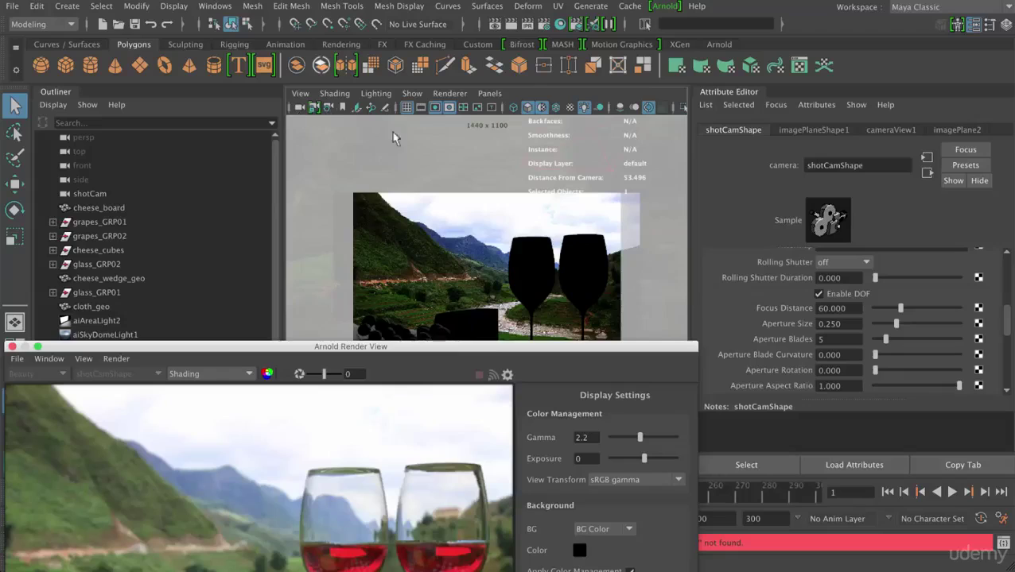
{"action": "left_click", "coordinate": [804, 132]}
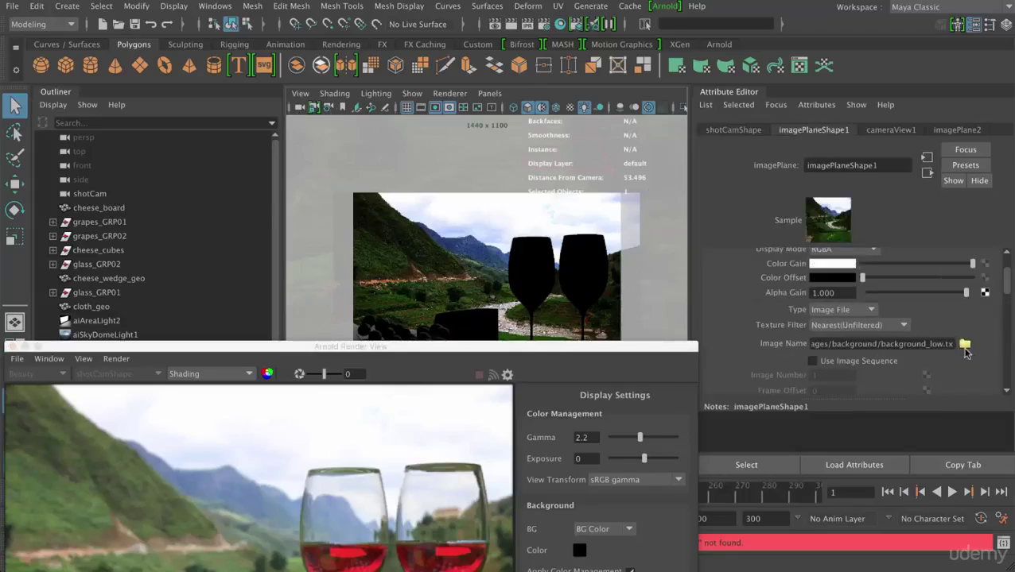
{"action": "left_click", "coordinate": [965, 346]}
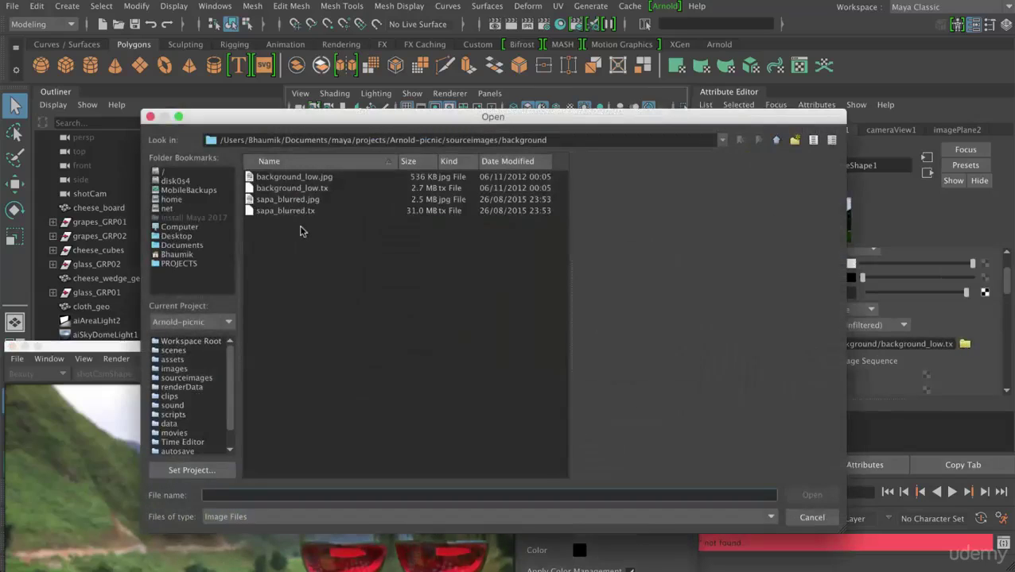
{"action": "left_click", "coordinate": [283, 212]}
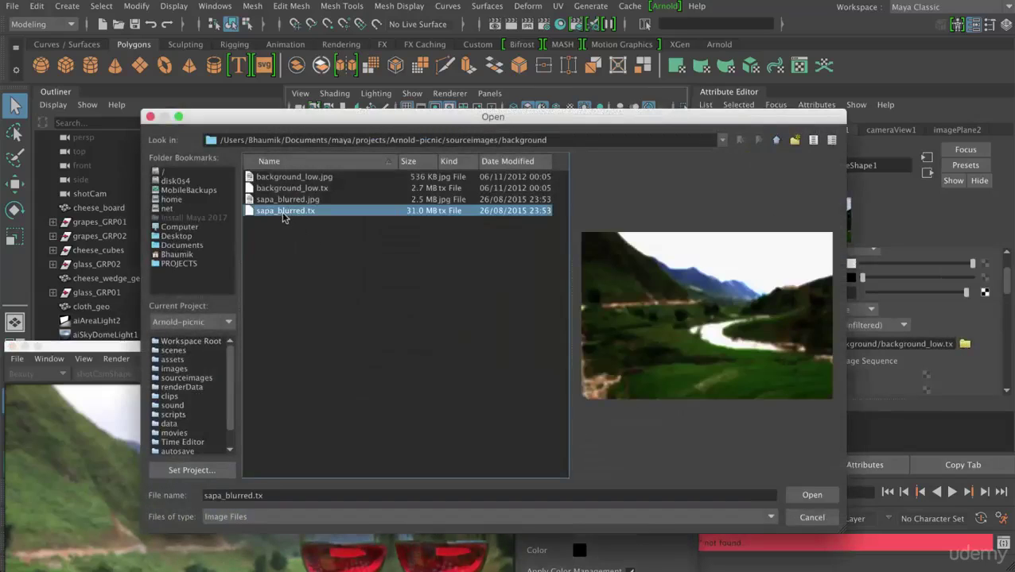
{"action": "left_click", "coordinate": [812, 495]}
- Bring the render window back into view, return to the live render and update the full scene
{"action": "left_click_drag", "start_coordinate": [594, 351], "coordinate": [715, 58]}
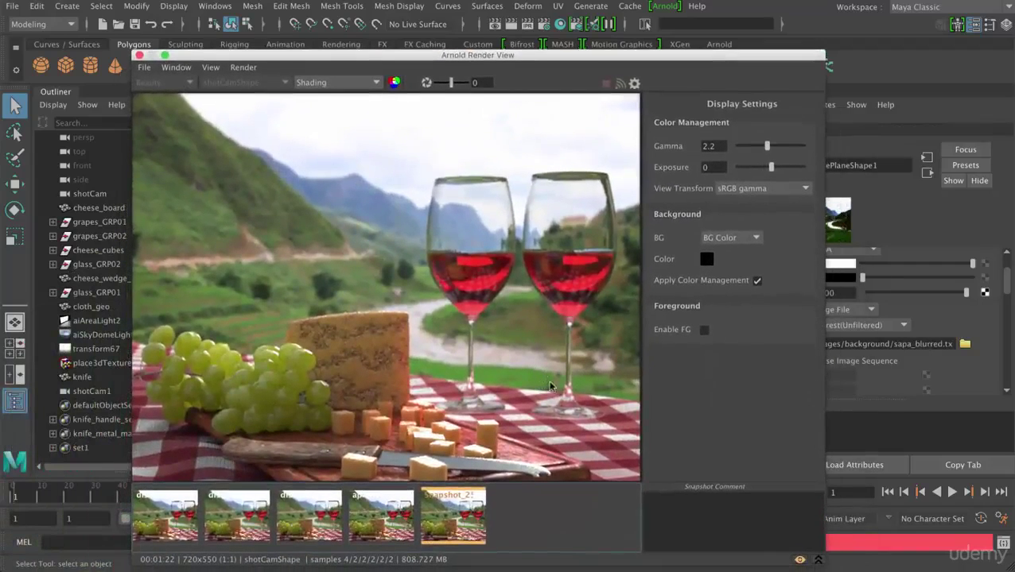
{"action": "left_click", "coordinate": [799, 561]}
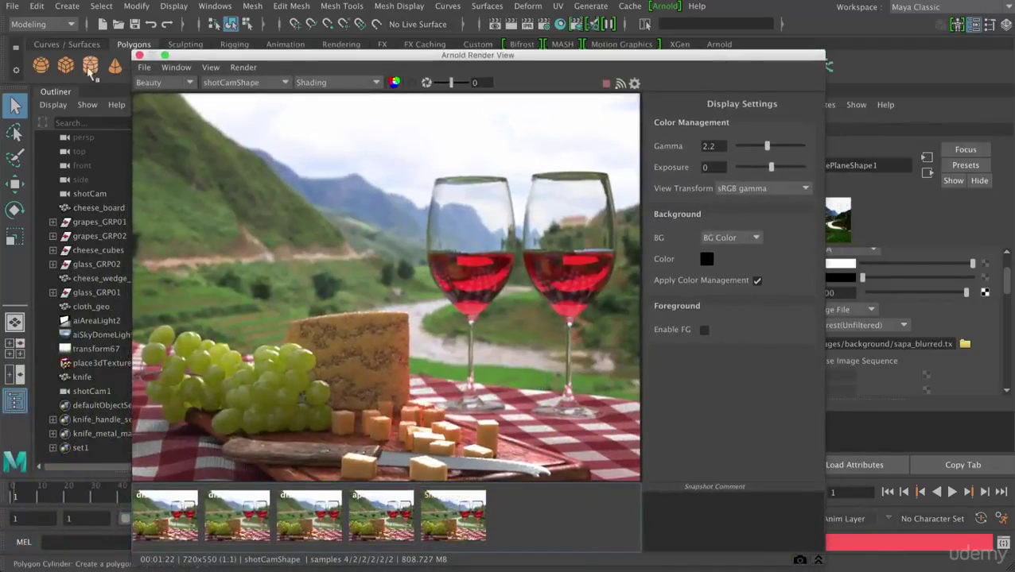
{"action": "left_click", "coordinate": [210, 68]}
{"action": "mouse_move", "coordinate": [241, 188]}
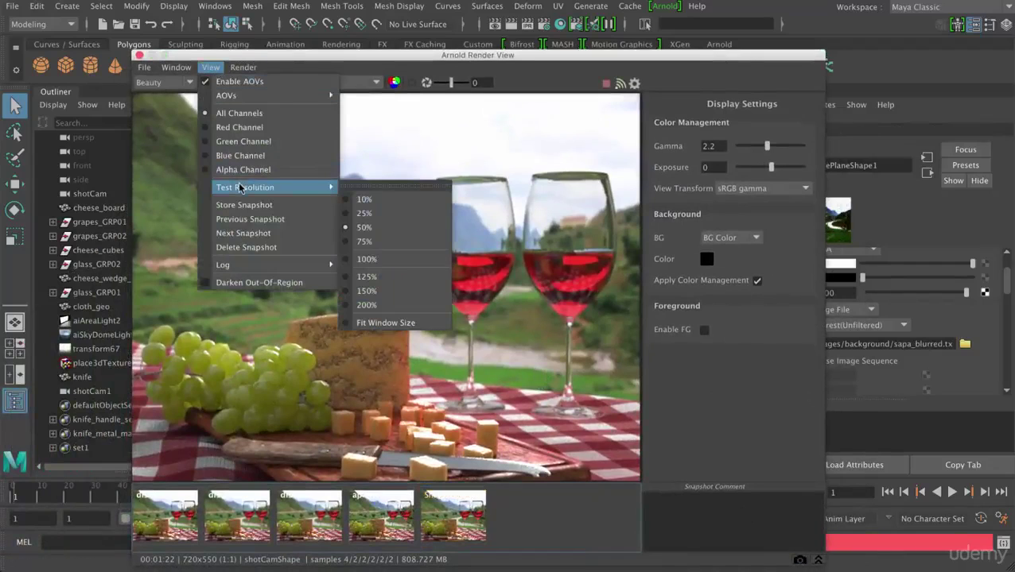
{"action": "mouse_move", "coordinate": [243, 68]}
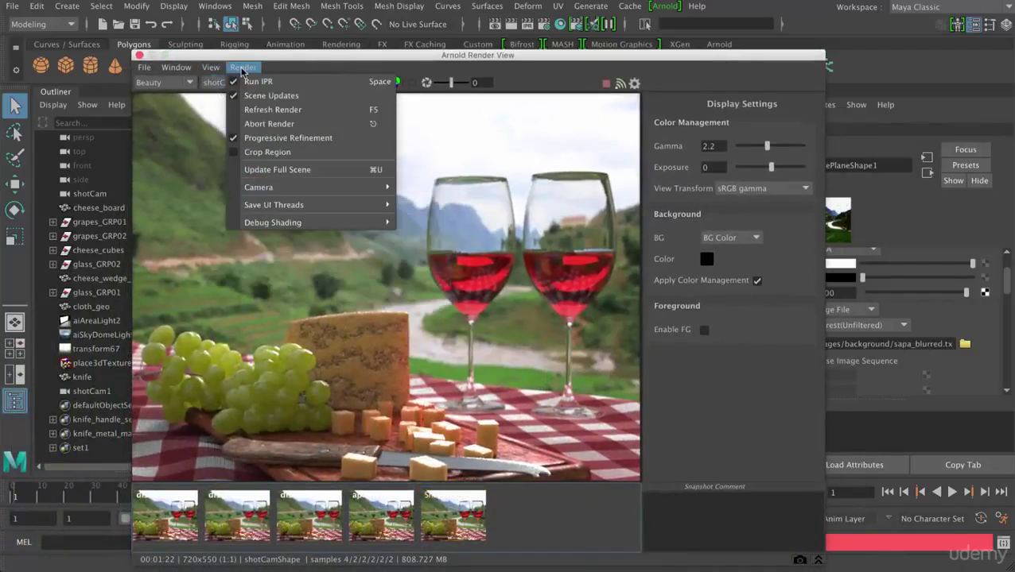
{"action": "left_click", "coordinate": [263, 171]}
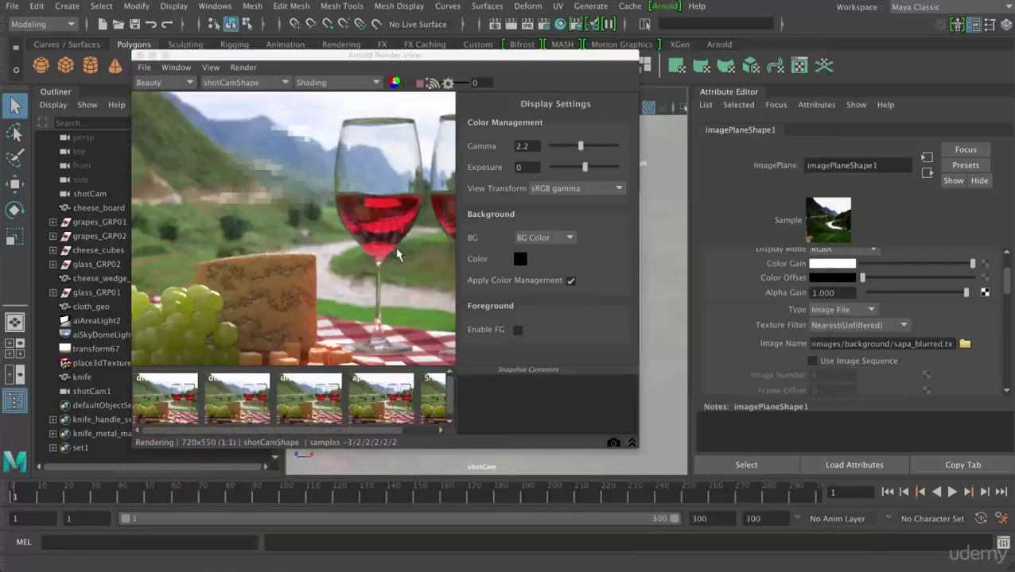
- Hide the display settings and enlarge the render window until the whole image fits
{"action": "left_click", "coordinate": [448, 83]}
{"action": "left_click_drag", "start_coordinate": [452, 446], "coordinate": [648, 547]}
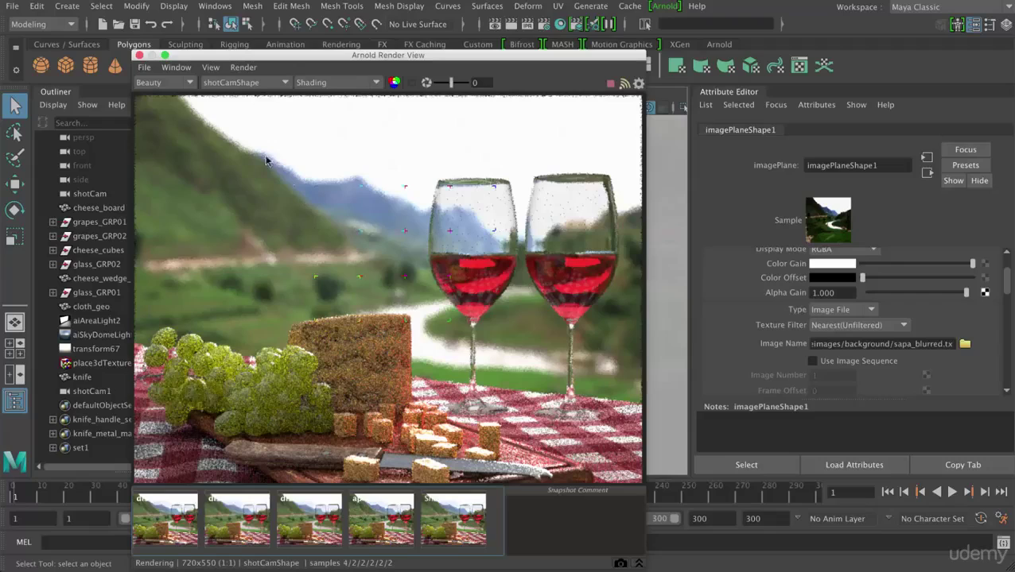
{"action": "left_click", "coordinate": [177, 68]}
{"action": "left_click", "coordinate": [183, 142]}
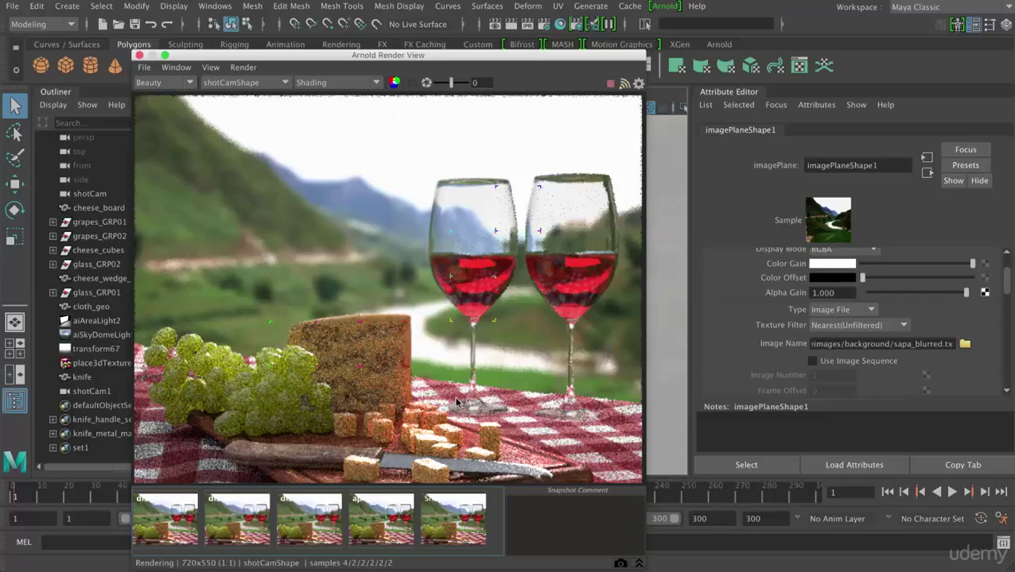
- Bring up the shot camera's attributes beside the render window and review its aperture blade, curvature, rotation and aspect ratio settings
{"action": "left_click_drag", "start_coordinate": [577, 59], "coordinate": [488, 230]}
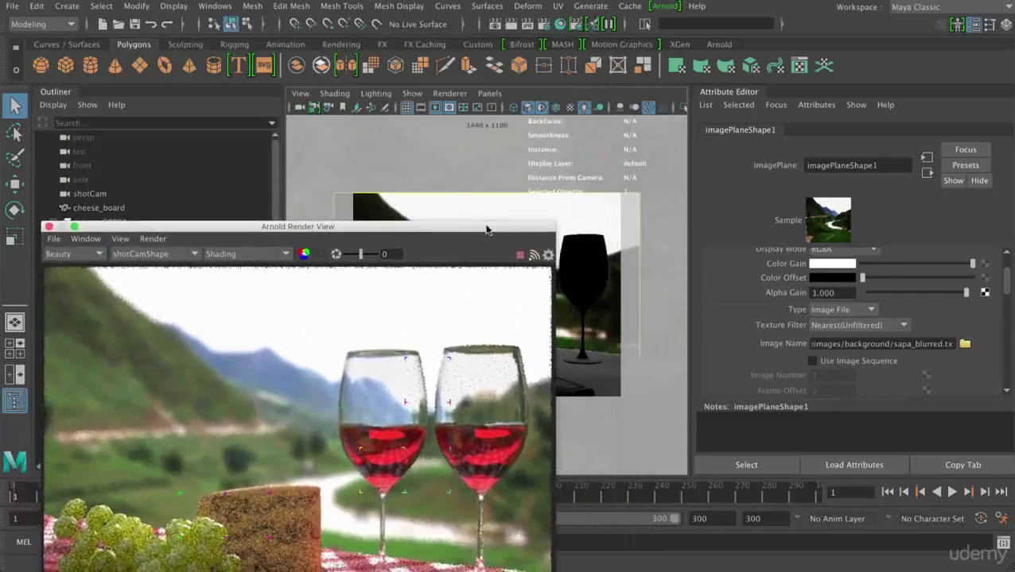
{"action": "left_click", "coordinate": [327, 108]}
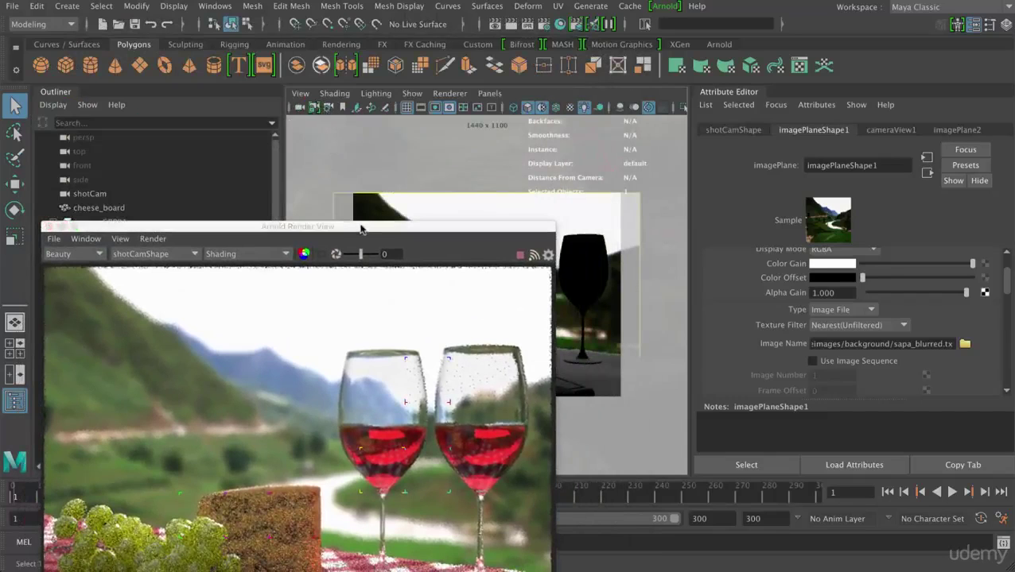
{"action": "left_click_drag", "start_coordinate": [360, 229], "coordinate": [356, 52]}
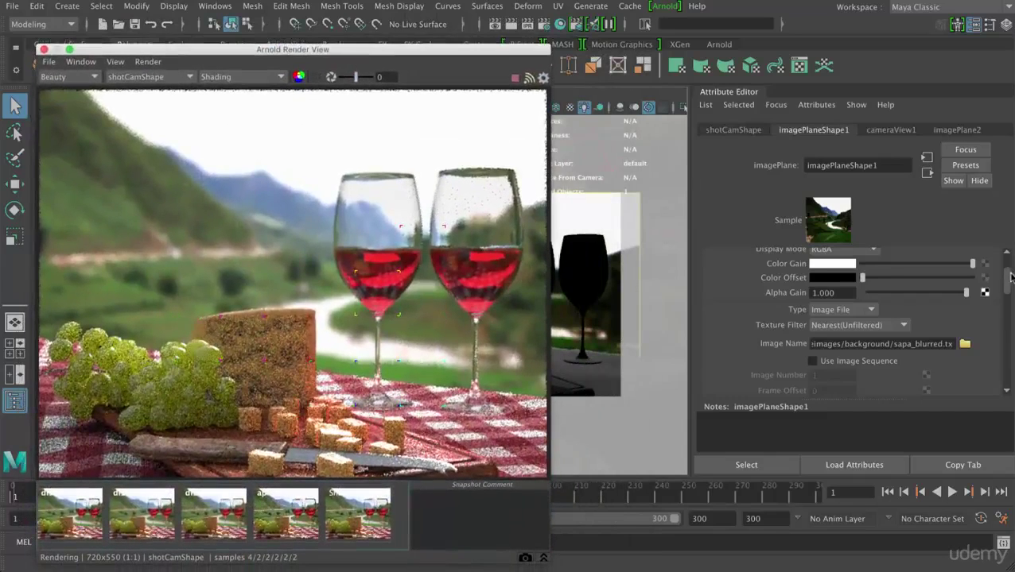
{"action": "left_click_drag", "start_coordinate": [1010, 275], "coordinate": [1009, 283]}
{"action": "left_click", "coordinate": [732, 128]}
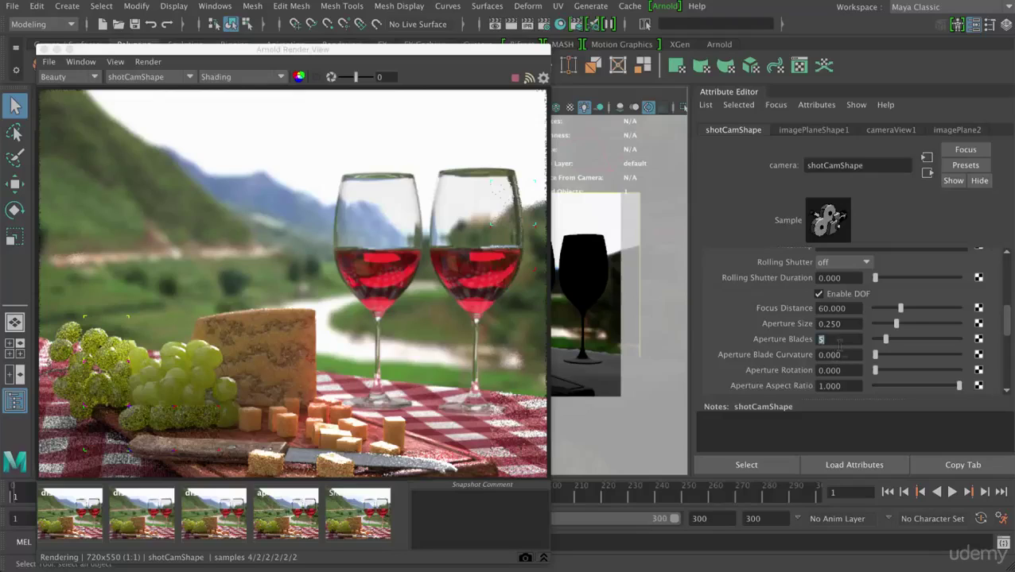
{"action": "left_click_drag", "start_coordinate": [847, 358], "coordinate": [797, 355]}
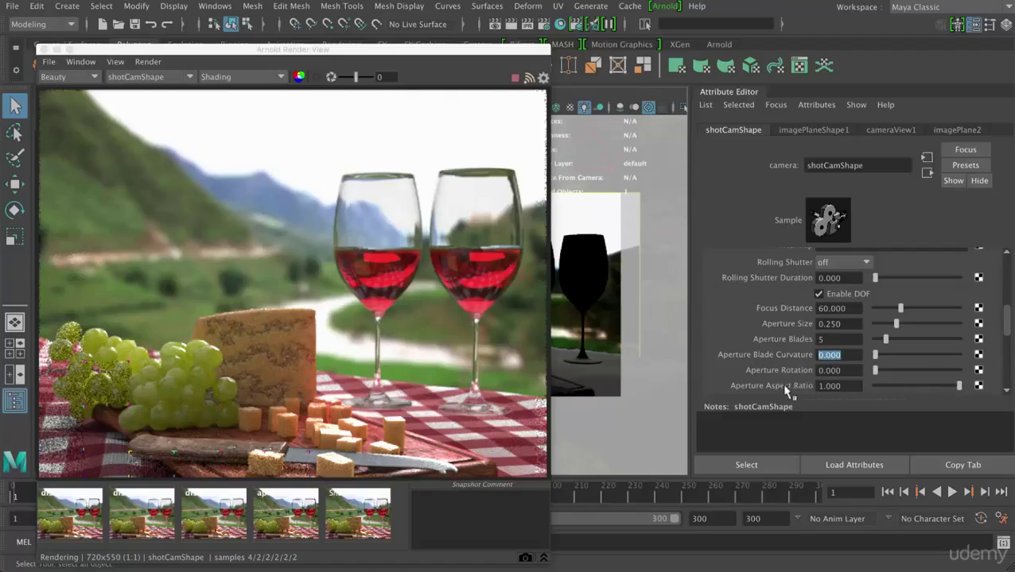
{"action": "left_click_drag", "start_coordinate": [1004, 314], "coordinate": [1005, 307]}
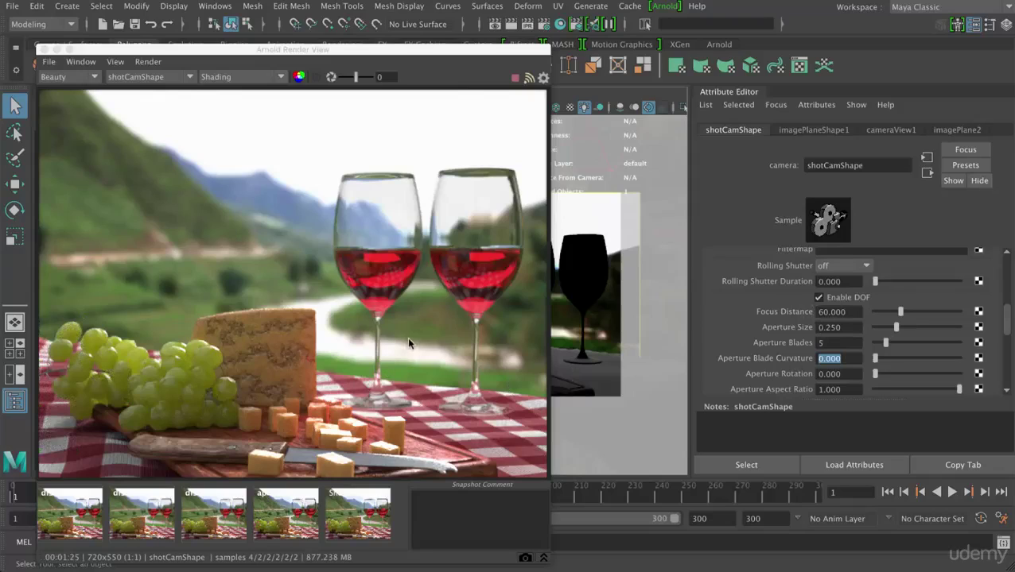
- Store a snapshot of the blurred-background render and compare it with the preceding snapshot
{"action": "left_click", "coordinate": [526, 559]}
{"action": "left_click", "coordinate": [525, 559]}
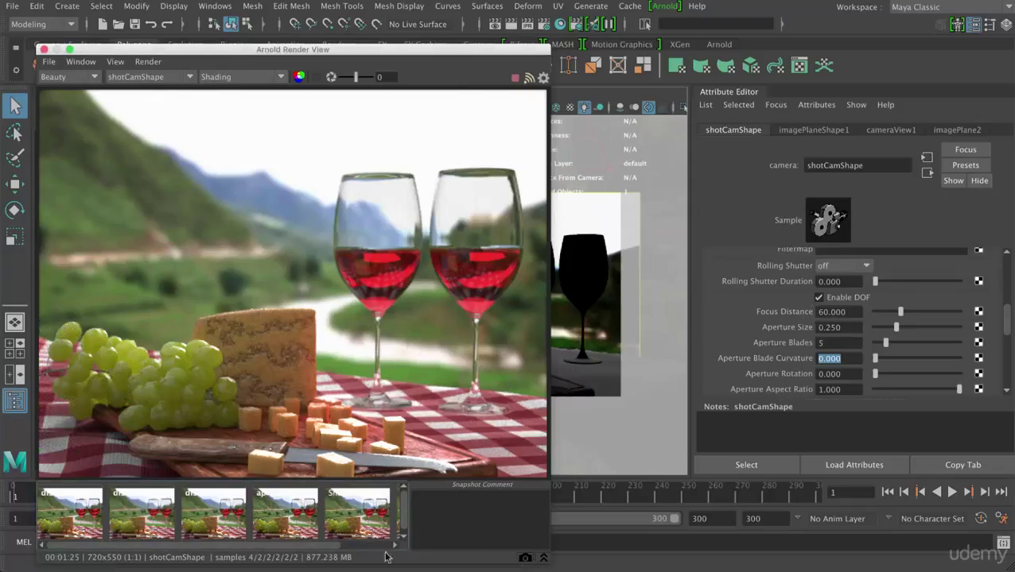
{"action": "left_click_drag", "start_coordinate": [329, 547], "coordinate": [391, 549]}
{"action": "left_click", "coordinate": [363, 519]}
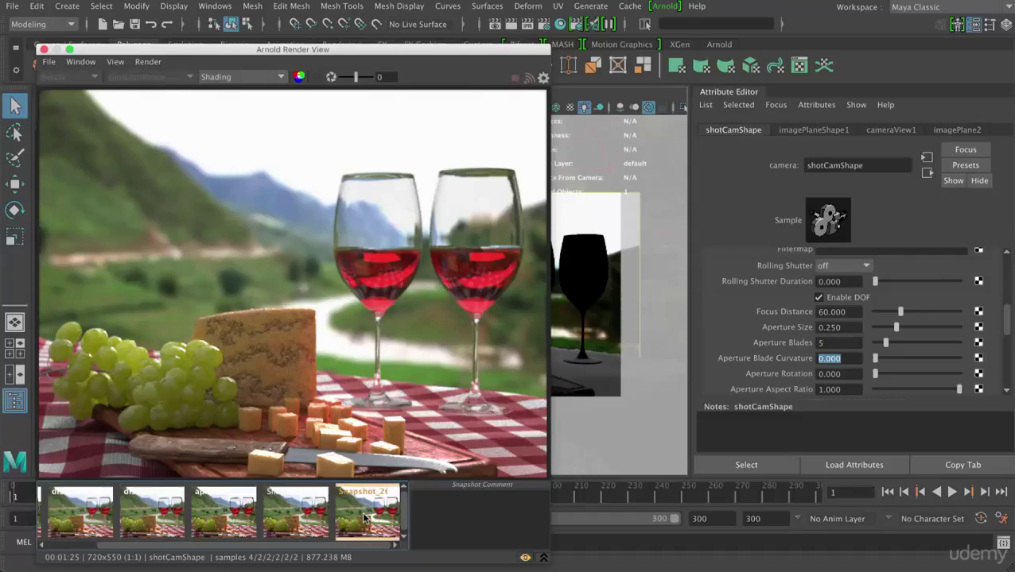
{"action": "left_click", "coordinate": [299, 515]}
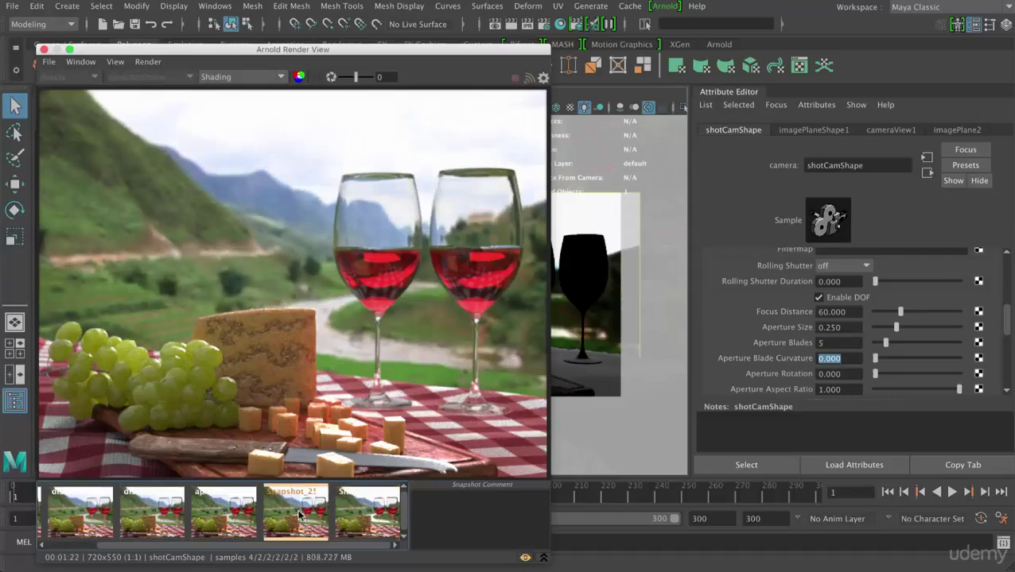
{"action": "left_click", "coordinate": [344, 516]}
{"action": "left_click", "coordinate": [286, 517]}
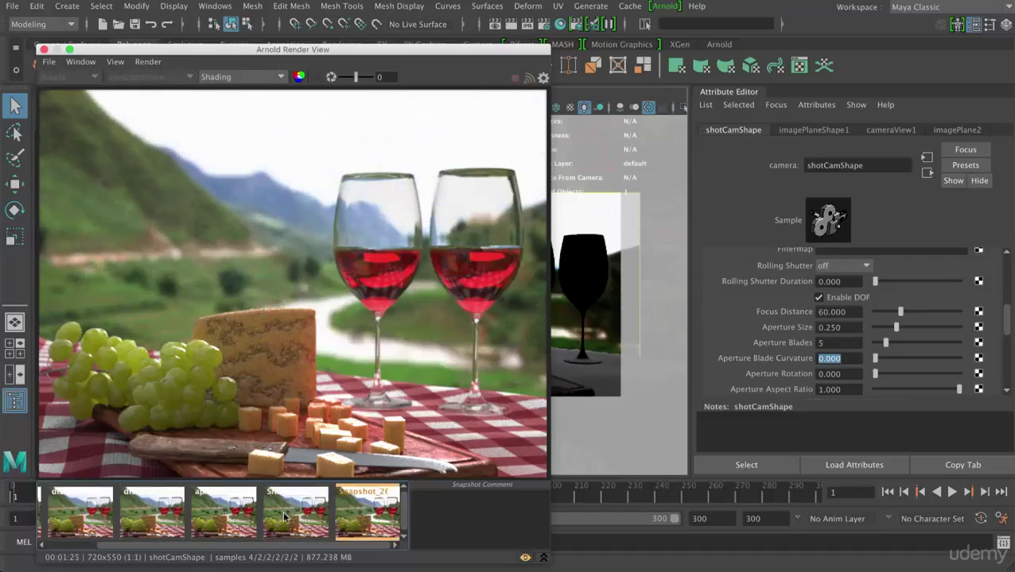
{"action": "left_click", "coordinate": [340, 518]}
{"action": "left_click_drag", "start_coordinate": [385, 57], "coordinate": [509, 33]}
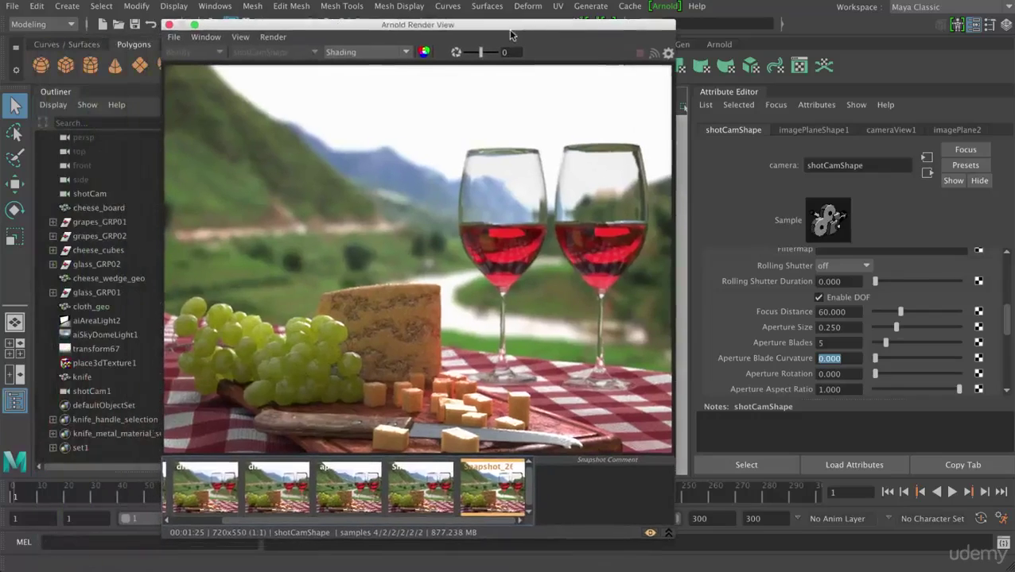